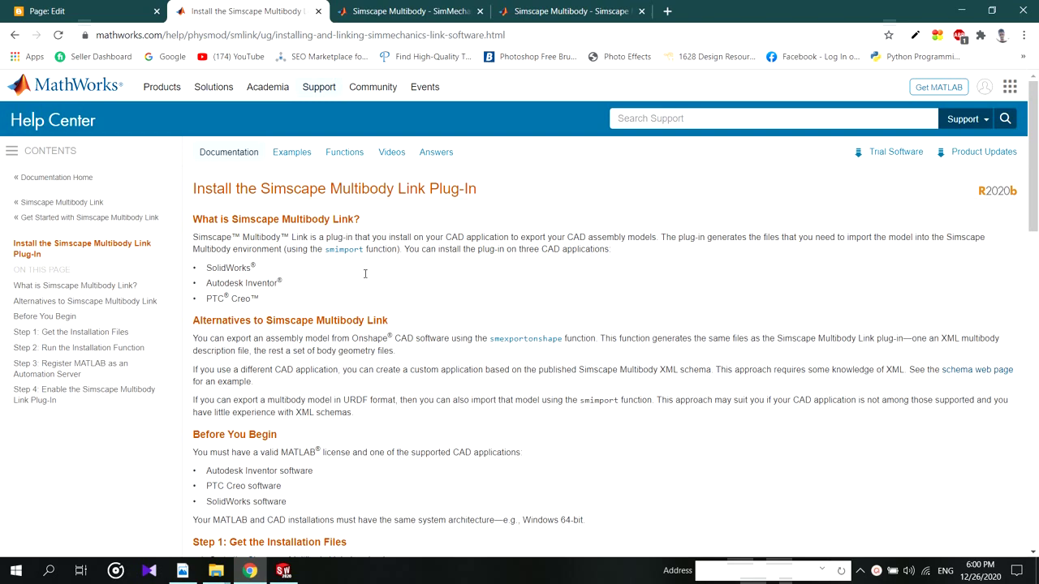
Bring up the Simscape Multibody Link download page on the MathWorks website
scroll(327, 325, down, 2)
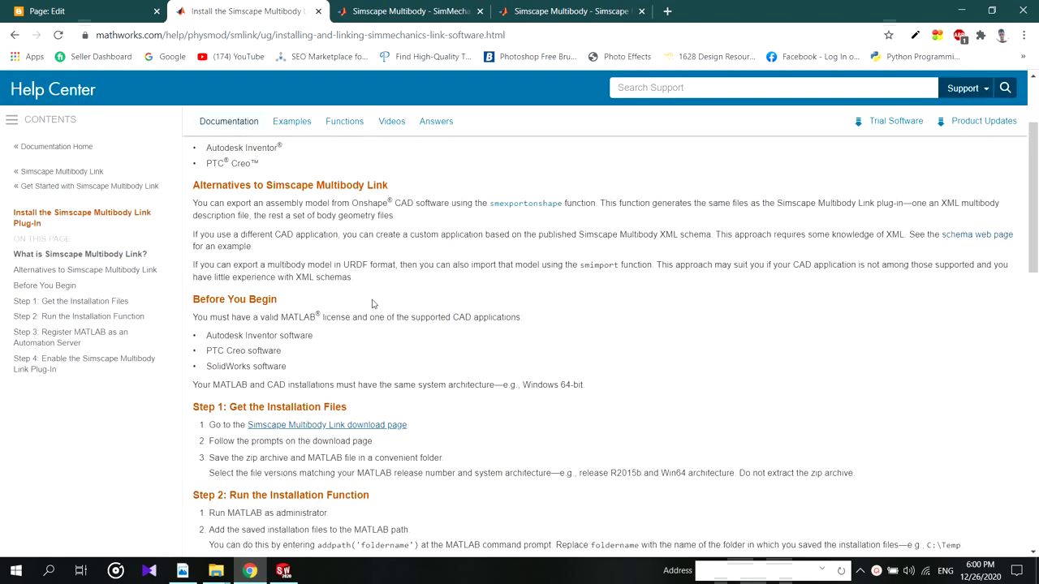
scroll(372, 303, up, 2)
scroll(340, 210, down, 1)
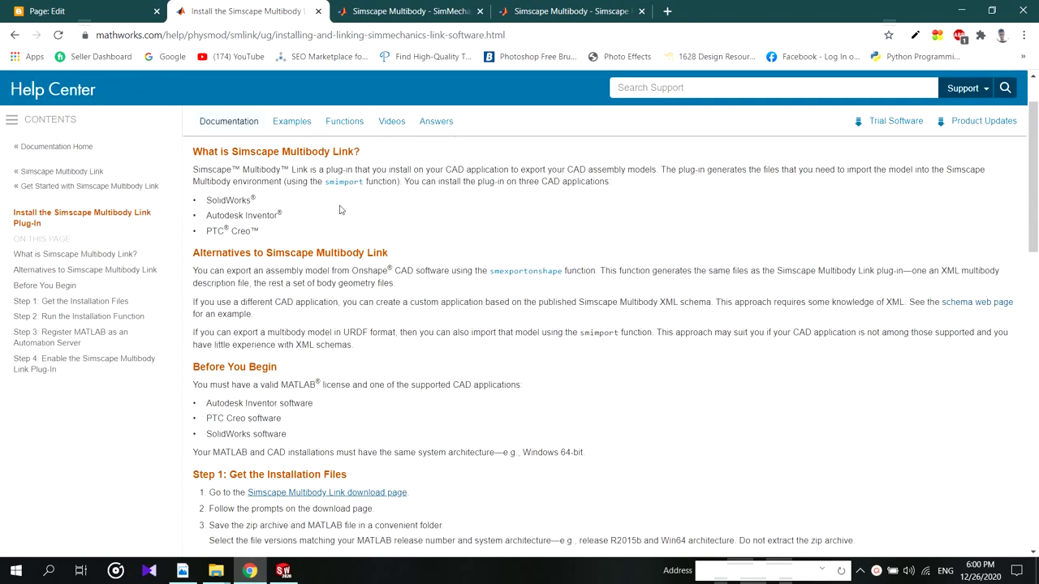
scroll(252, 282, down, 2)
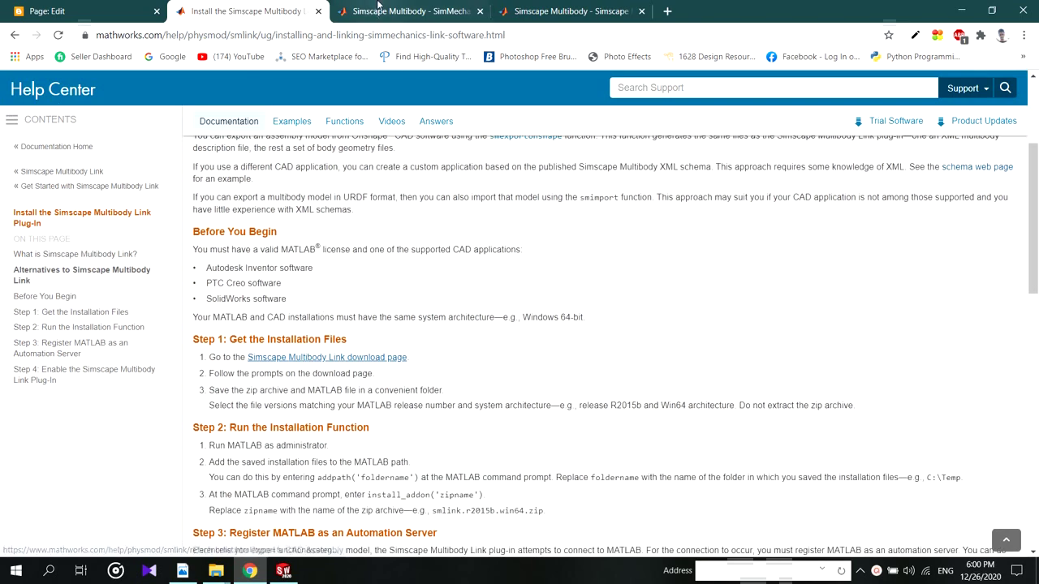
click(379, 7)
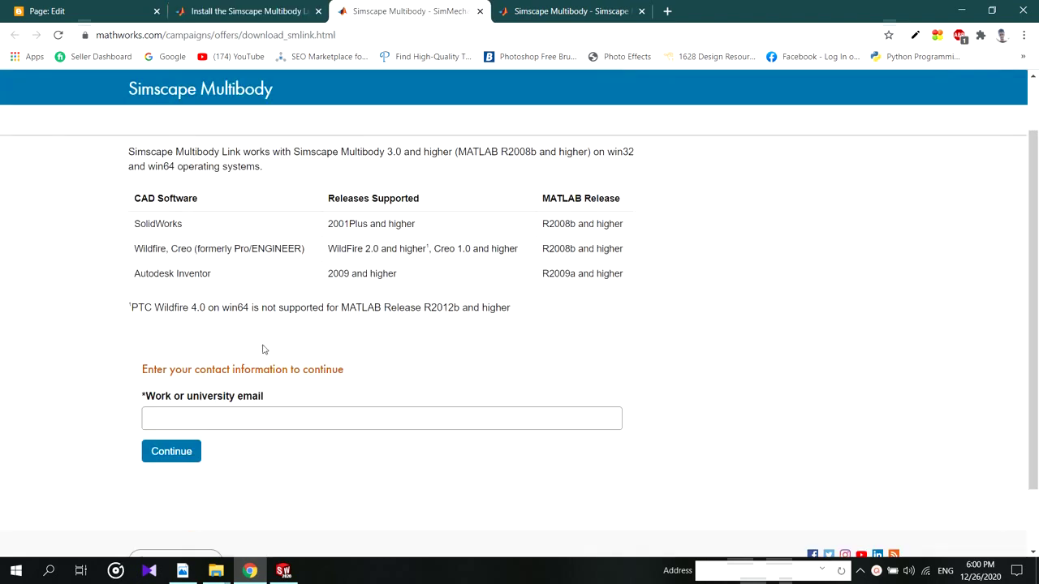
scroll(308, 239, up, 1)
scroll(271, 348, down, 2)
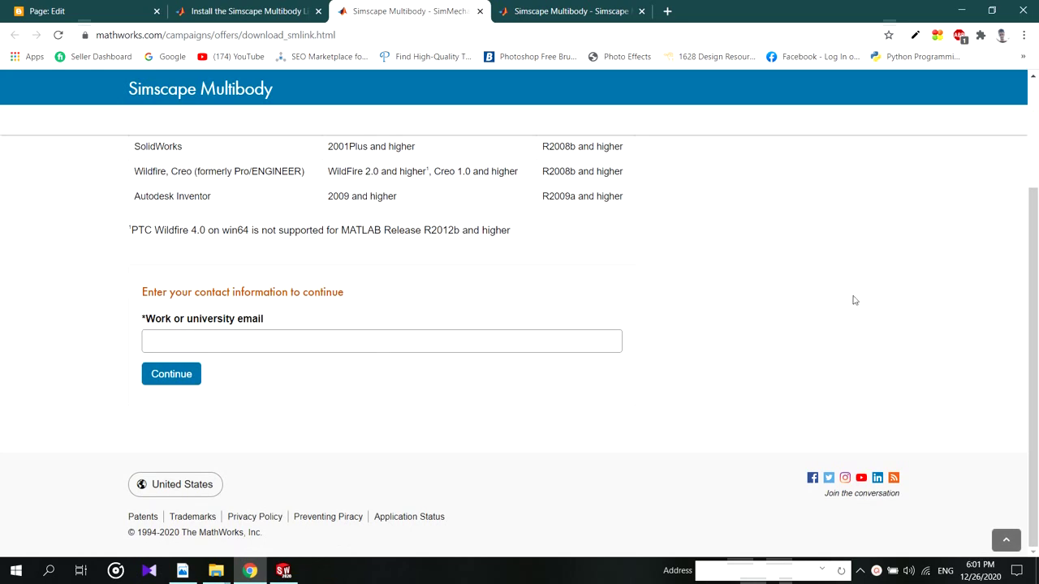
On the download confirmation page, find the Link 5.2 – Release 2018a downloads
key(ctrl+Tab)
scroll(251, 175, up, 4)
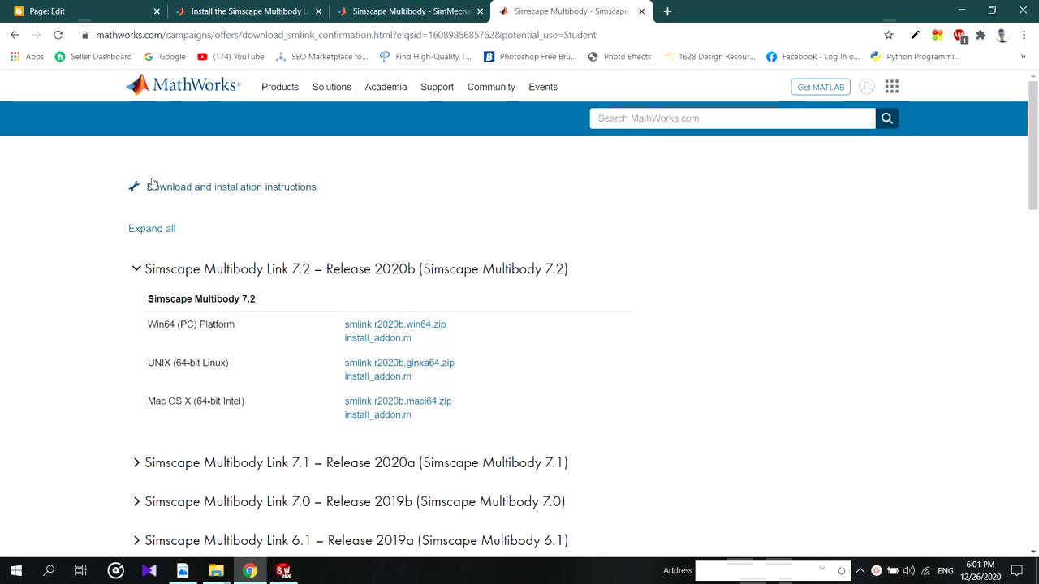
scroll(157, 227, down, 2)
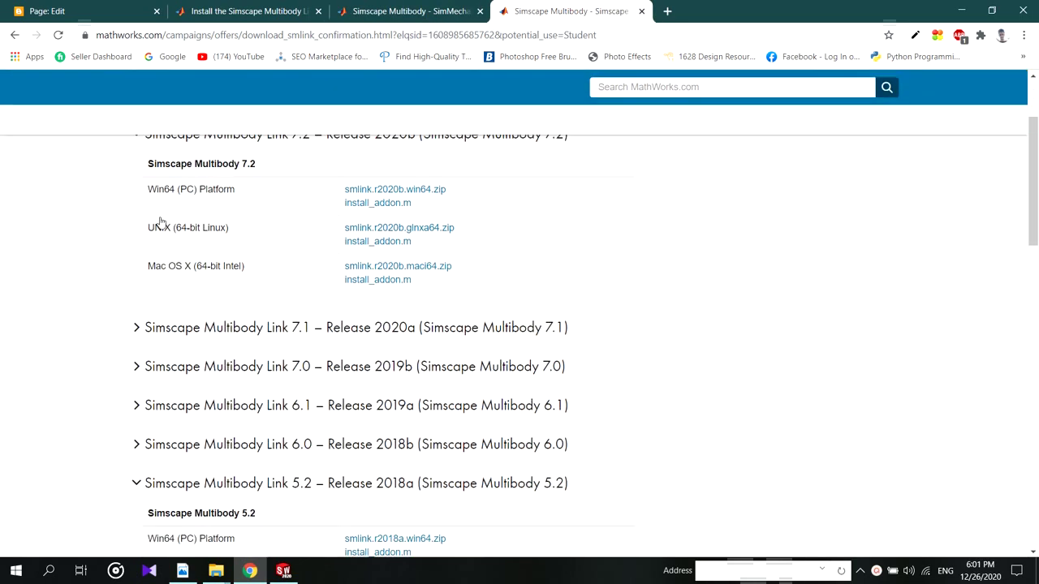
scroll(154, 252, up, 2)
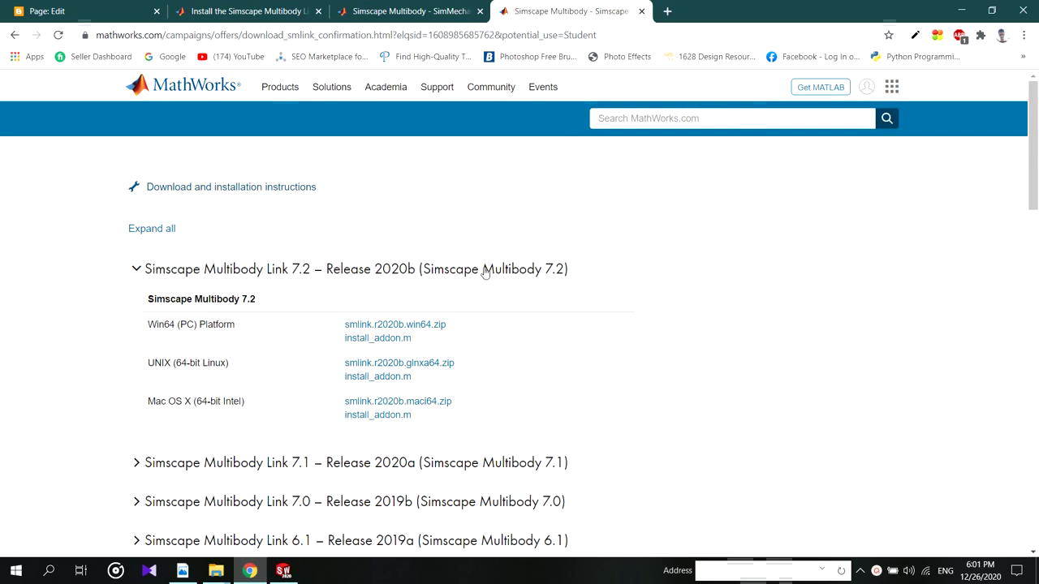
scroll(486, 274, down, 1)
scroll(329, 409, down, 3)
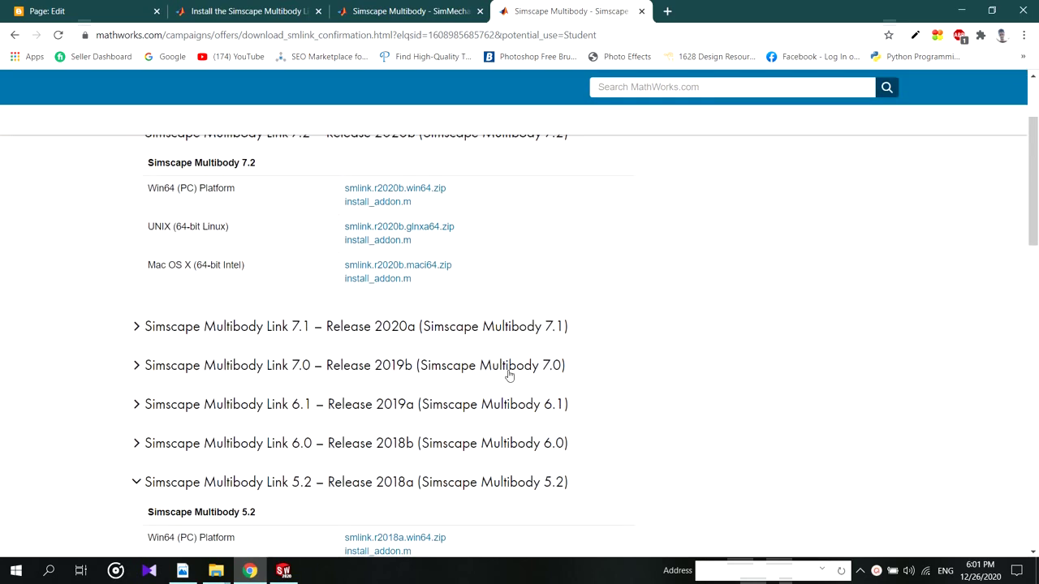
scroll(346, 330, down, 2)
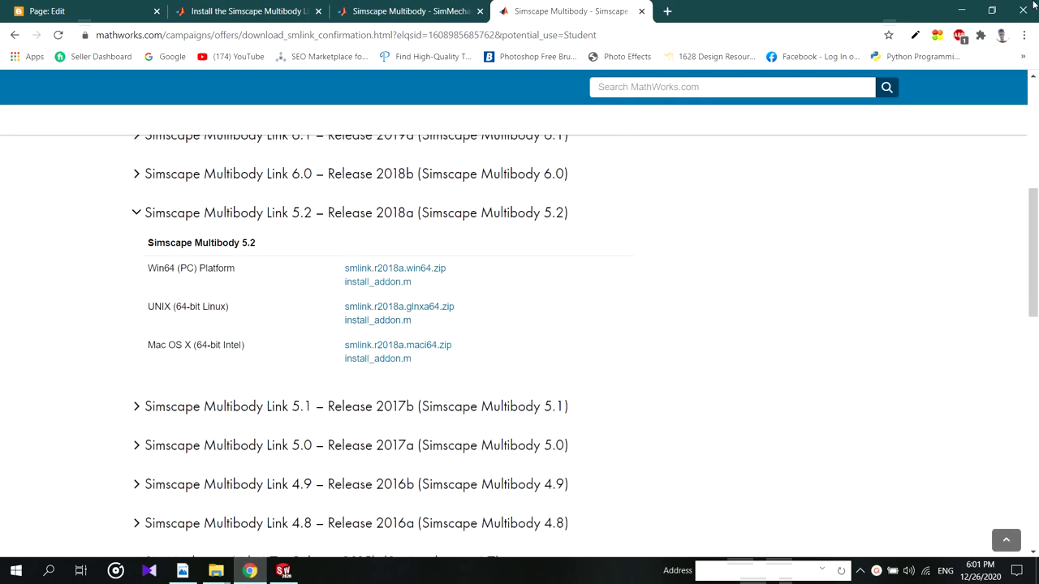
Check the MATLAB desktop shortcut's Properties target path to confirm version R2018a
click(960, 9)
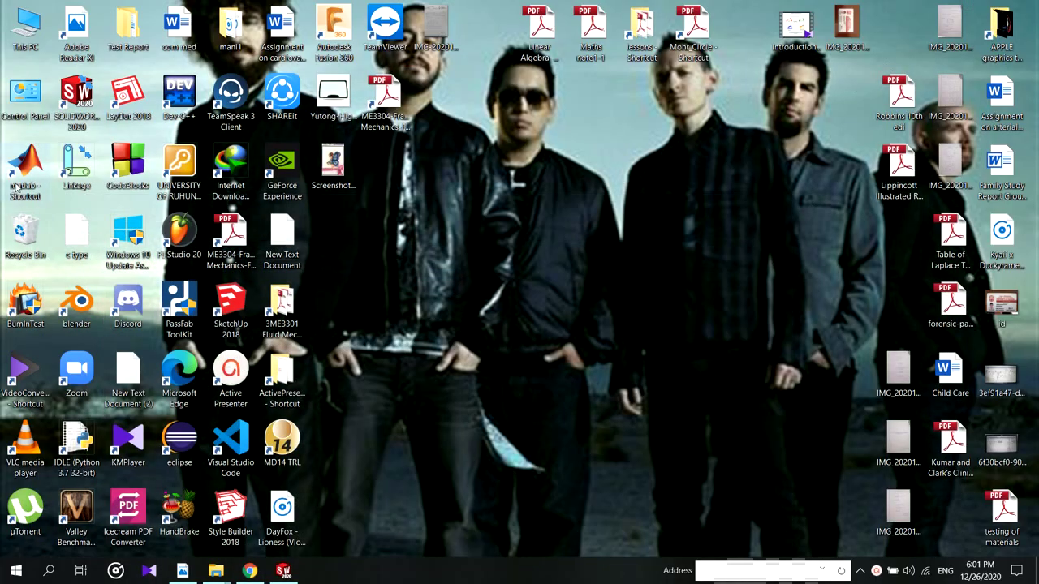
right_click(16, 185)
click(49, 546)
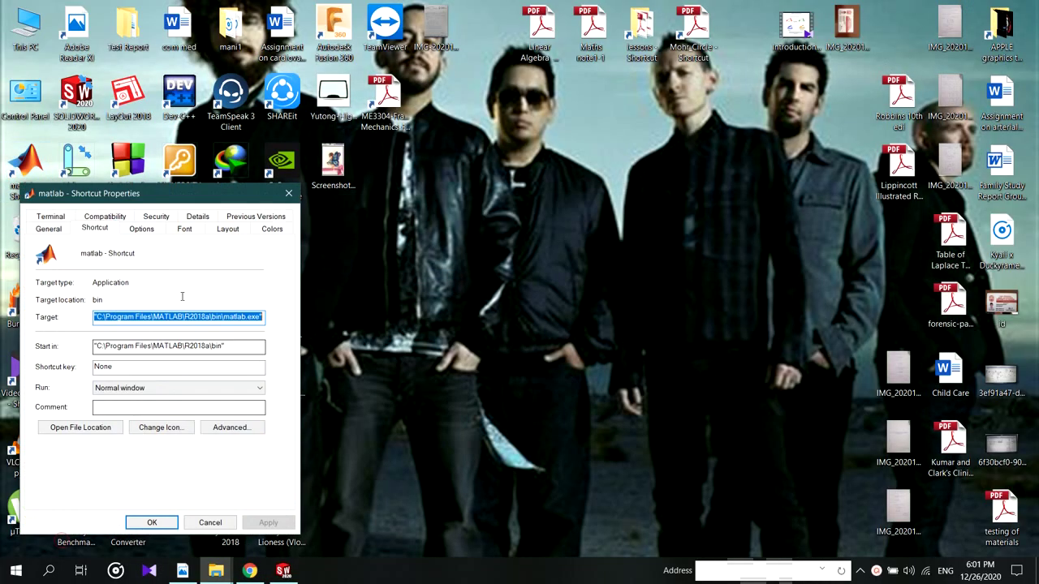
click(194, 316)
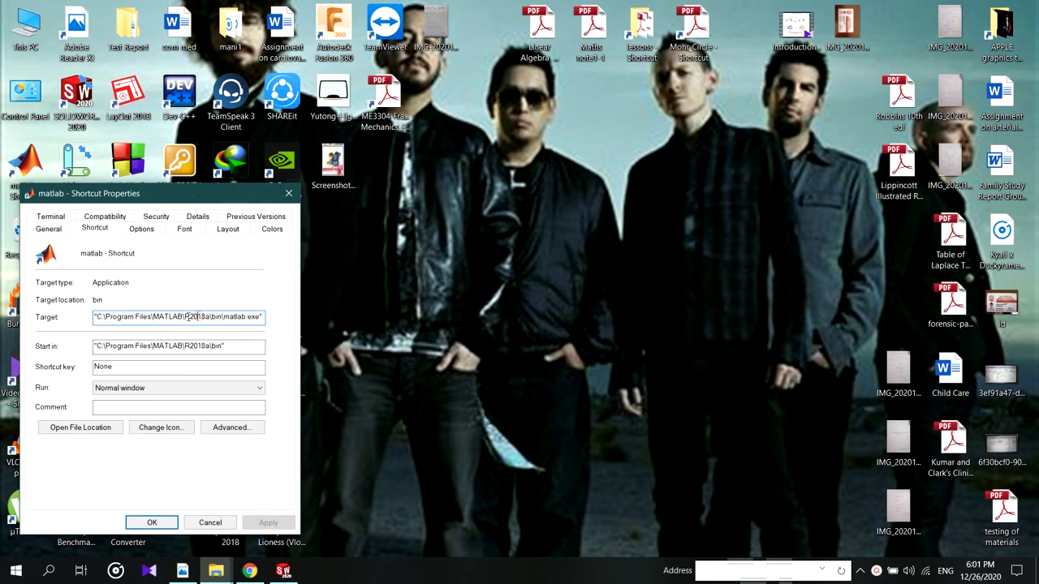
drag(185, 316, 209, 316)
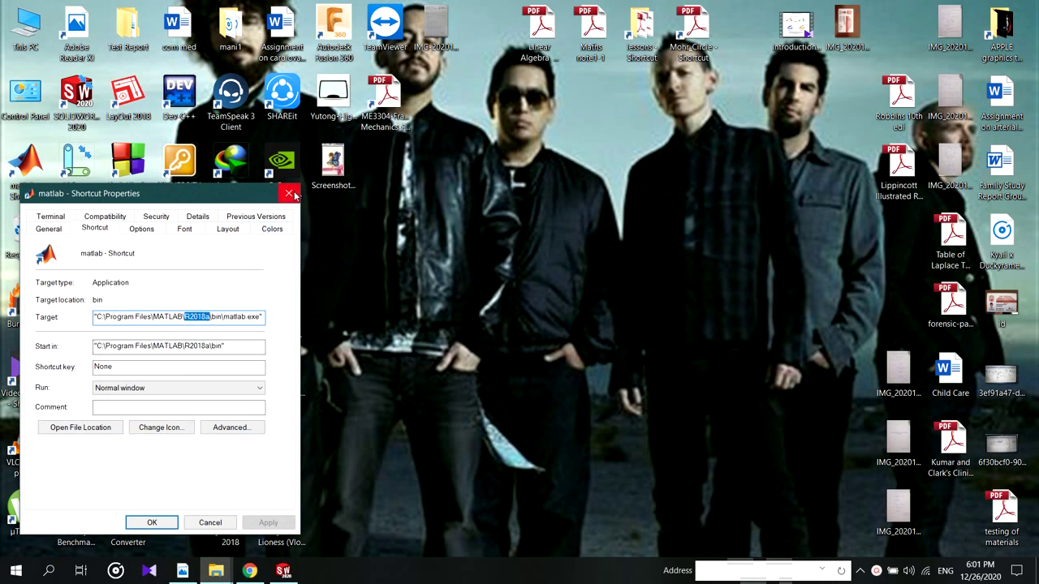
click(216, 570)
Note smlink.r2018a.win64.zip and install_addon.m under Release 2018a, then reveal the downloads folder
click(258, 573)
scroll(446, 405, down, 1)
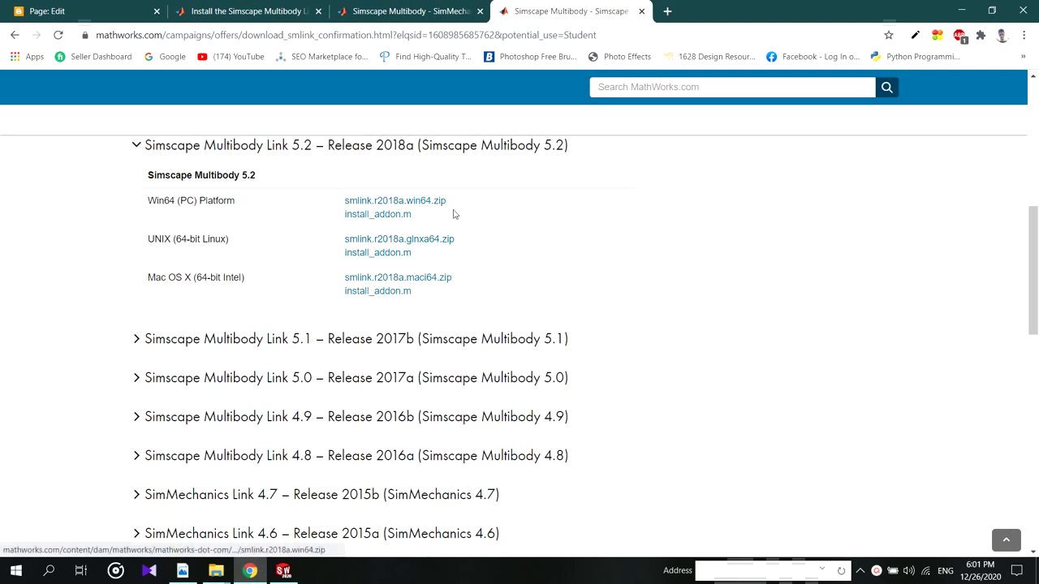
drag(590, 225, 320, 192)
click(771, 224)
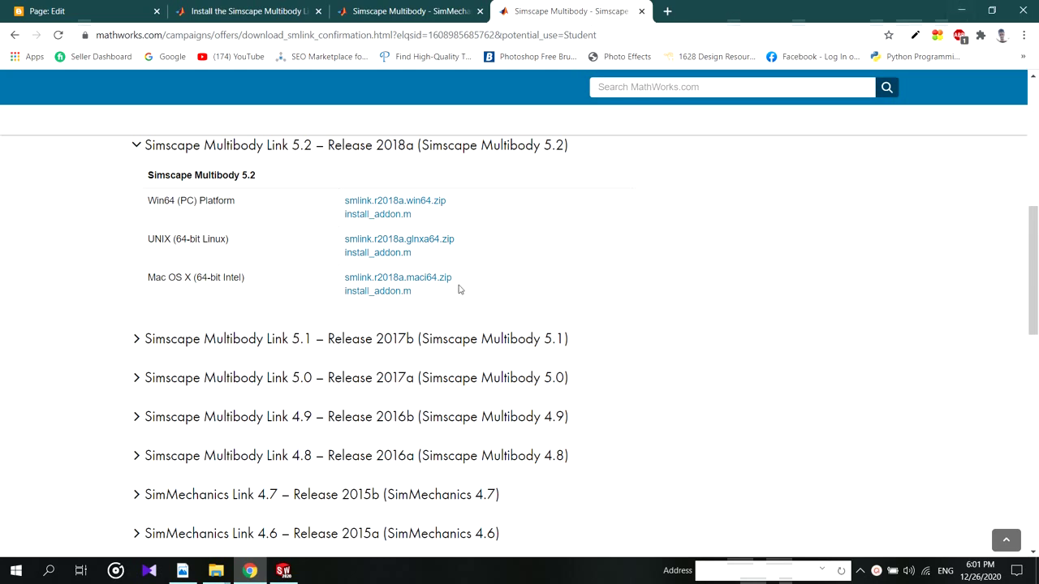
click(961, 9)
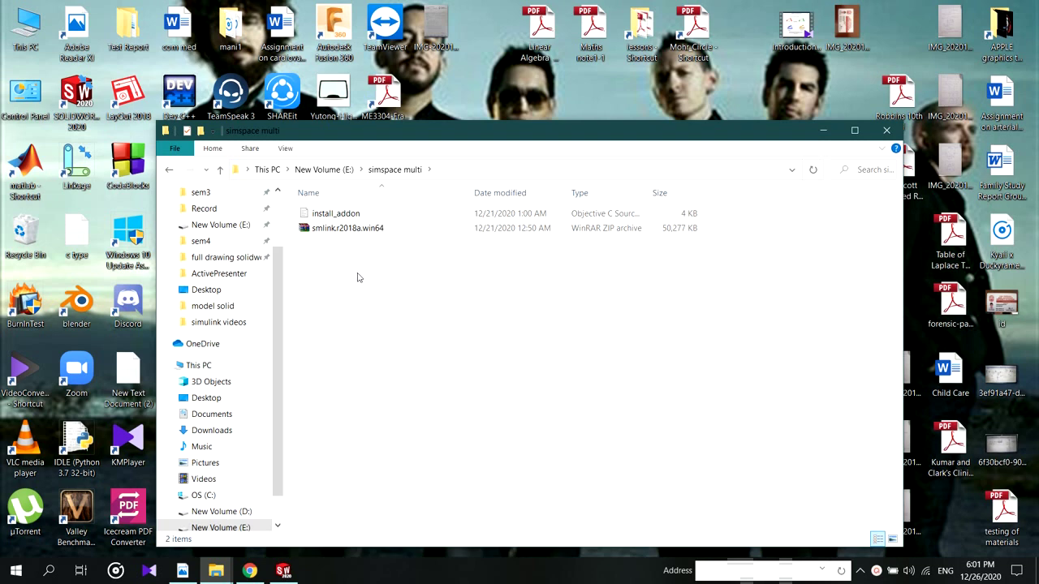
Launch MATLAB R2018a from its desktop shortcut as administrator
click(20, 162)
right_click(17, 163)
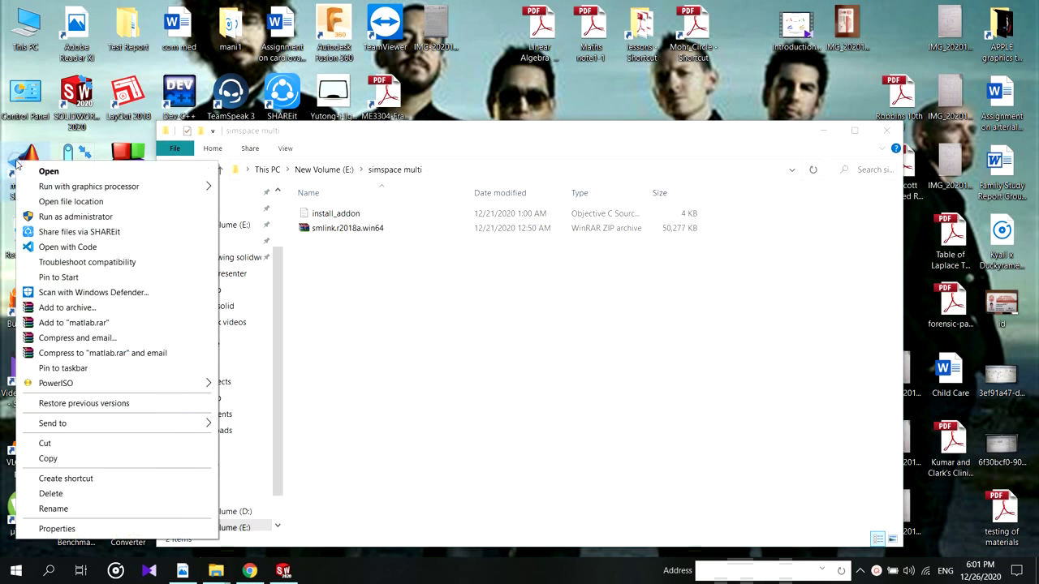
click(40, 217)
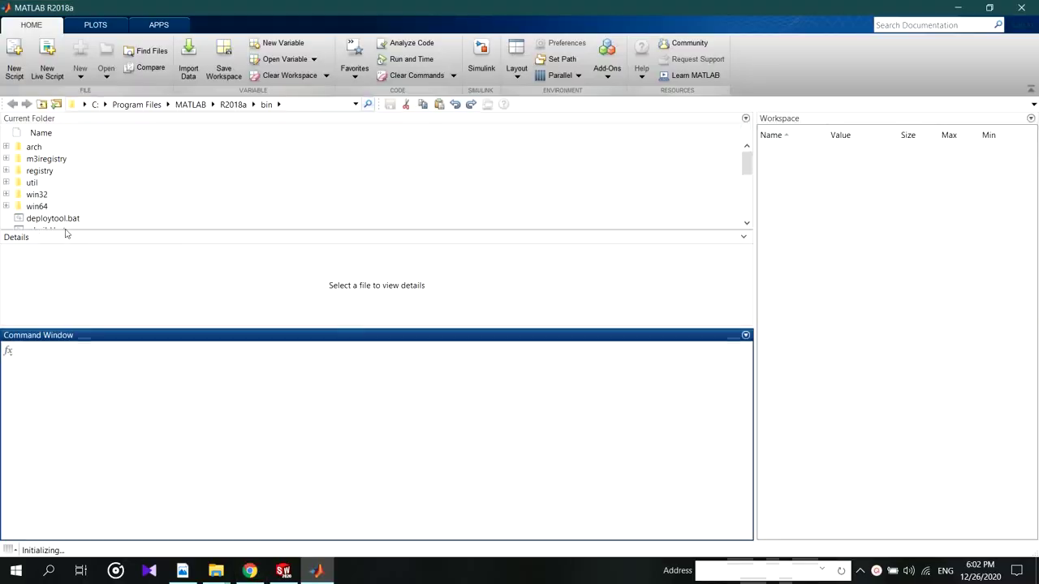
Read Step 2 of the plug-in instructions: run MATLAB as administrator and the addpath note
click(320, 573)
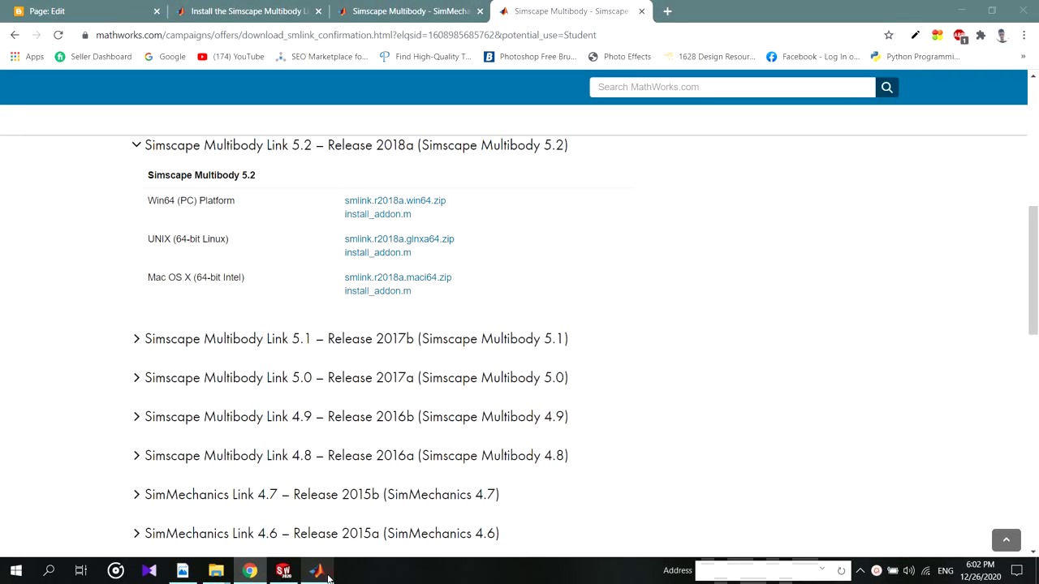
click(321, 573)
click(251, 573)
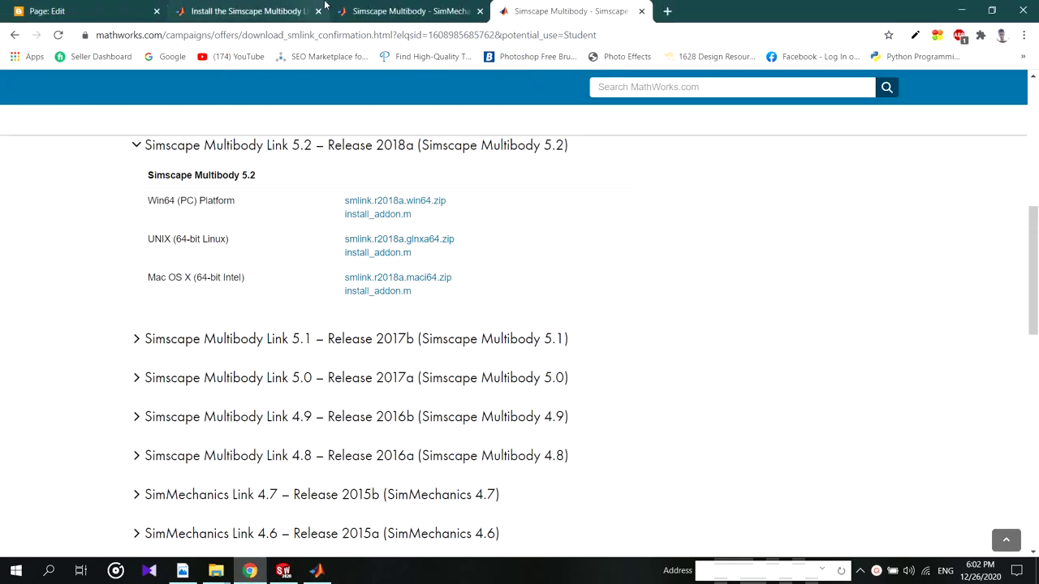
click(247, 10)
scroll(245, 349, down, 2)
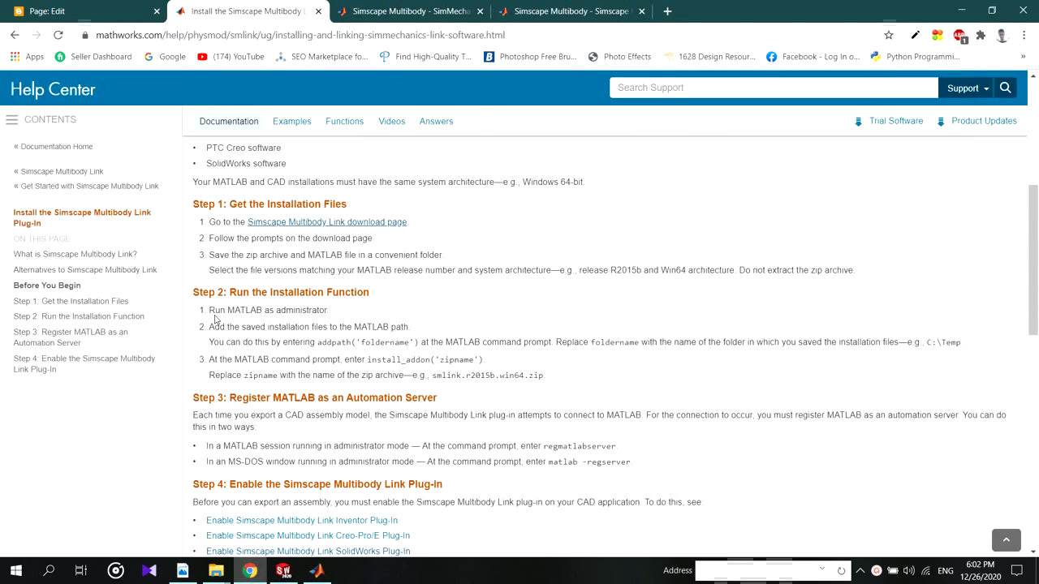
drag(210, 310, 331, 311)
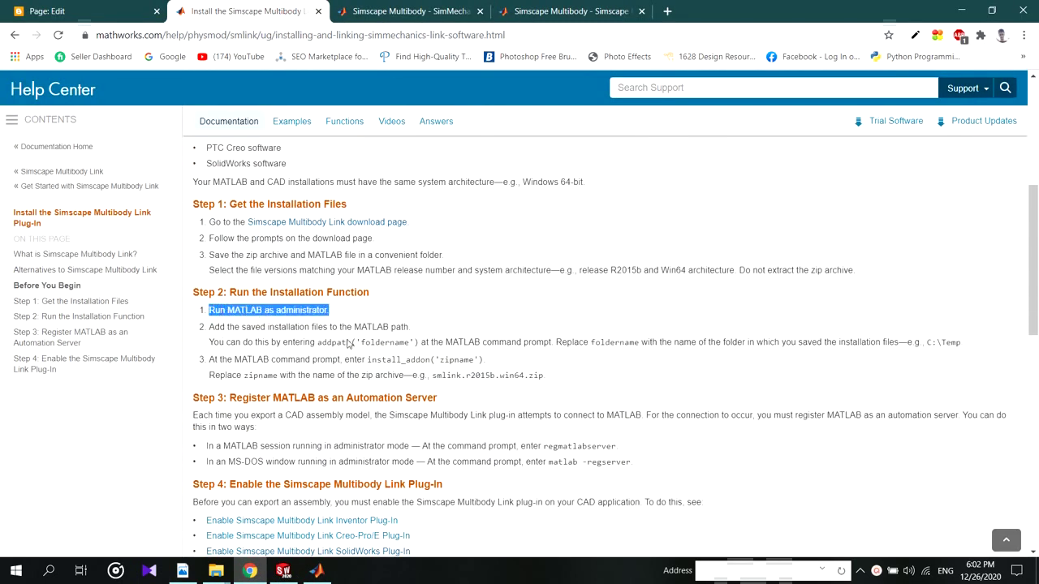
click(349, 339)
drag(226, 342, 487, 343)
click(487, 342)
Set MATLAB's current folder to E:\simspace multi
click(316, 571)
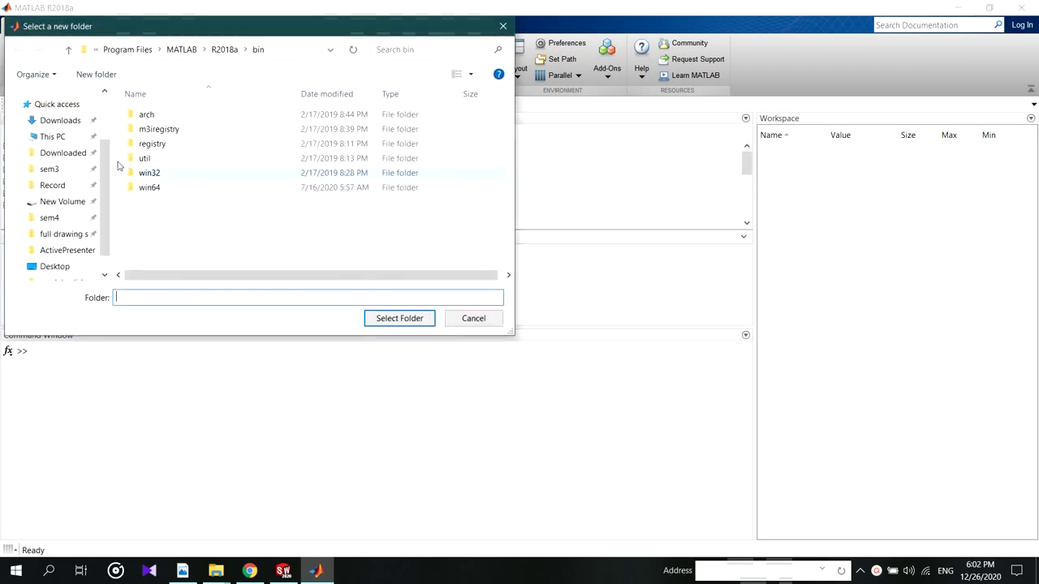
scroll(81, 211, down, 4)
scroll(104, 211, down, 1)
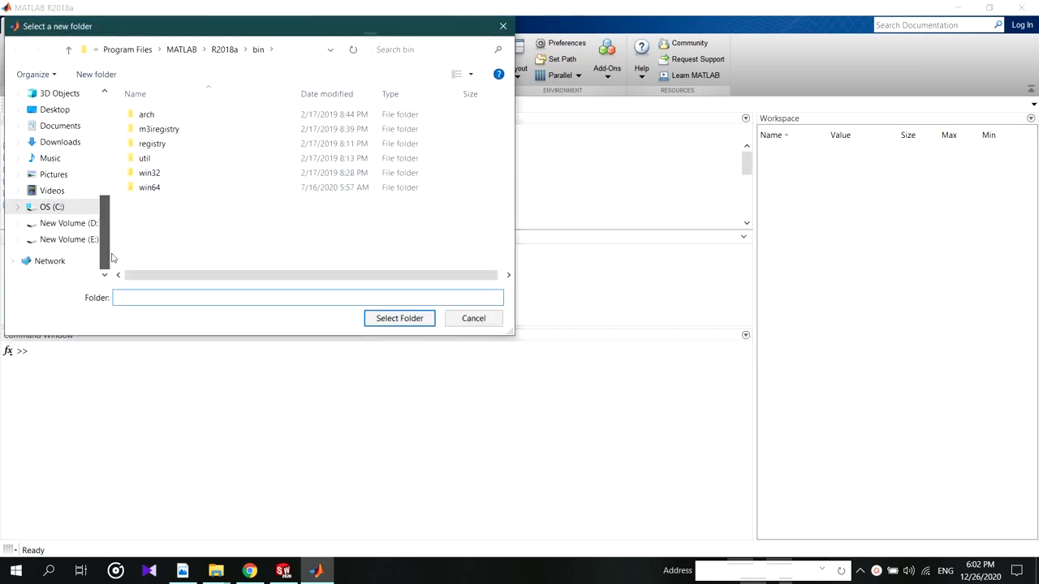
click(69, 240)
click(168, 202)
key(s)
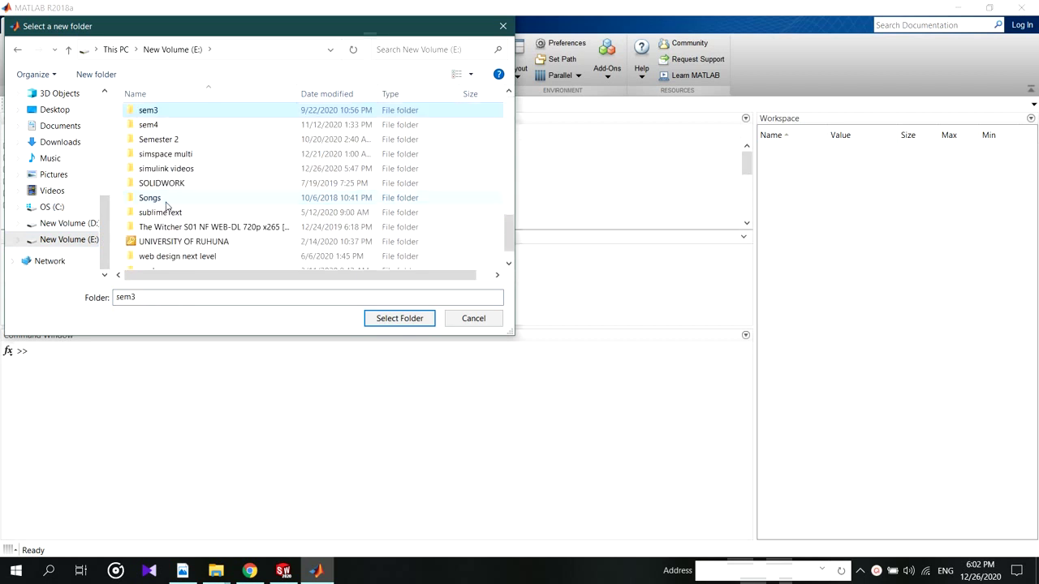
click(169, 154)
click(380, 318)
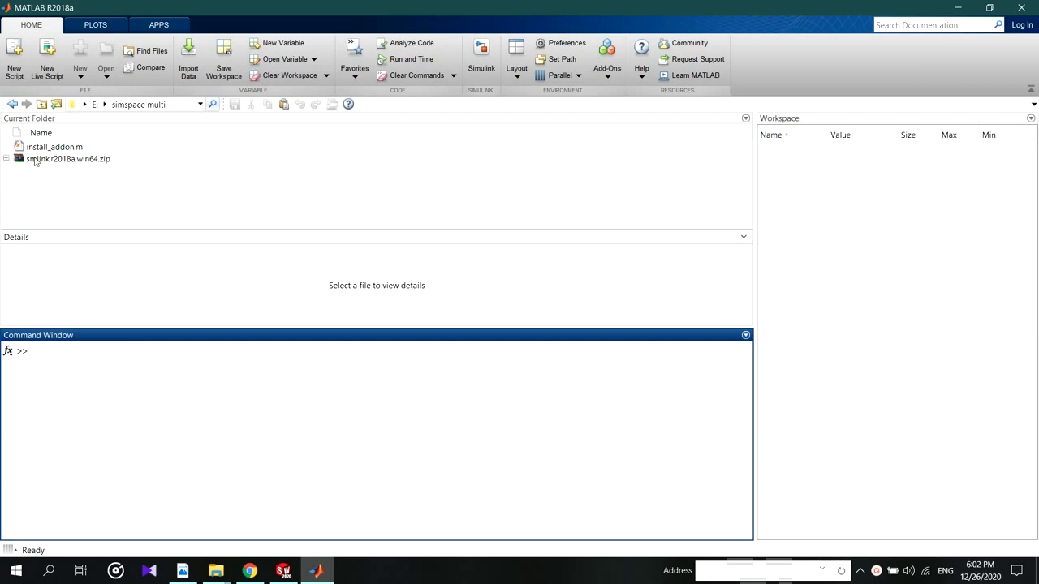
Copy the install_addon('zipname') command from the installation help page
click(249, 570)
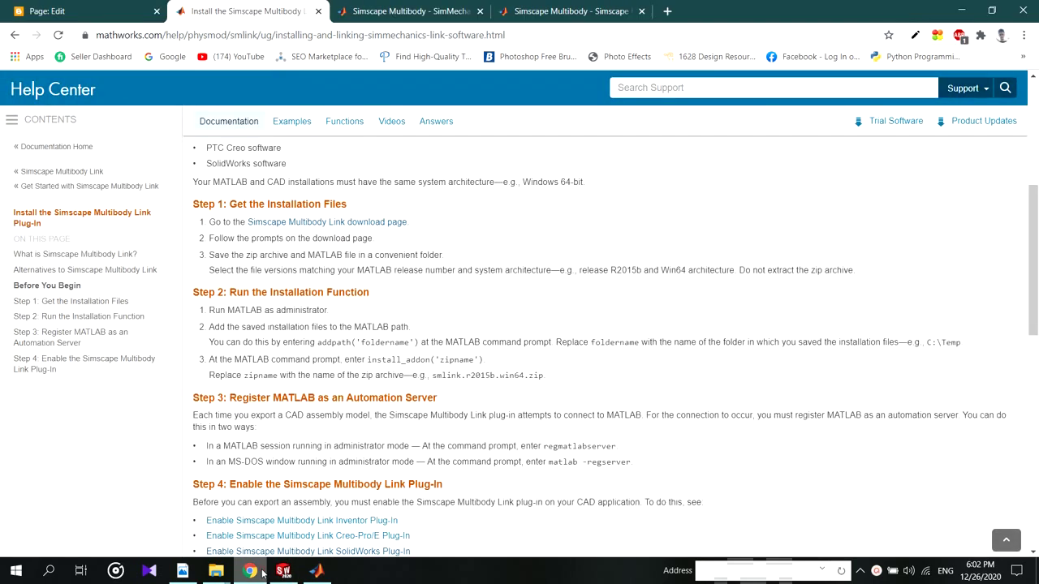
scroll(324, 332, down, 1)
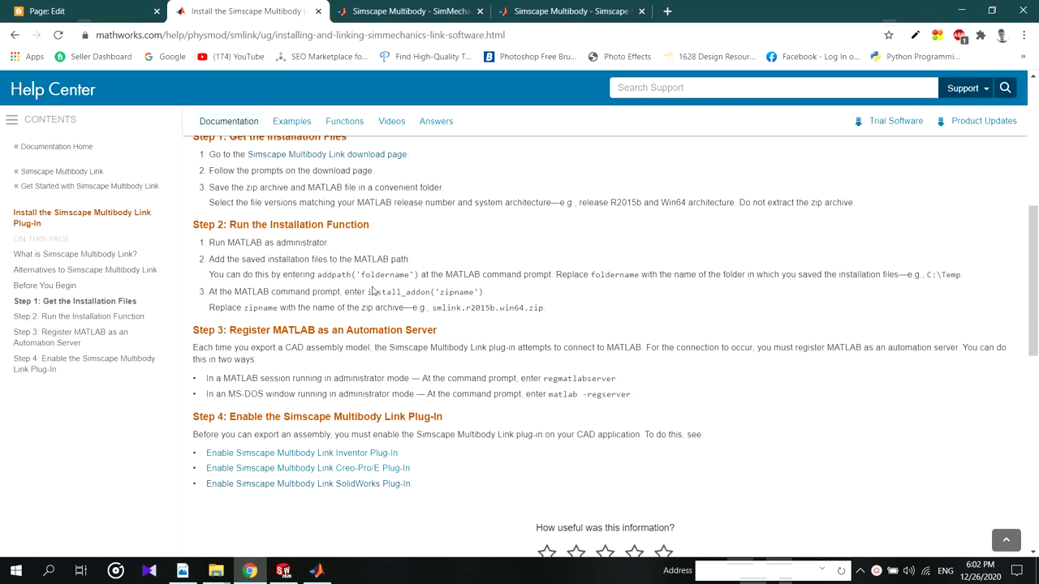
drag(368, 291, 484, 293)
key(ctrl+c)
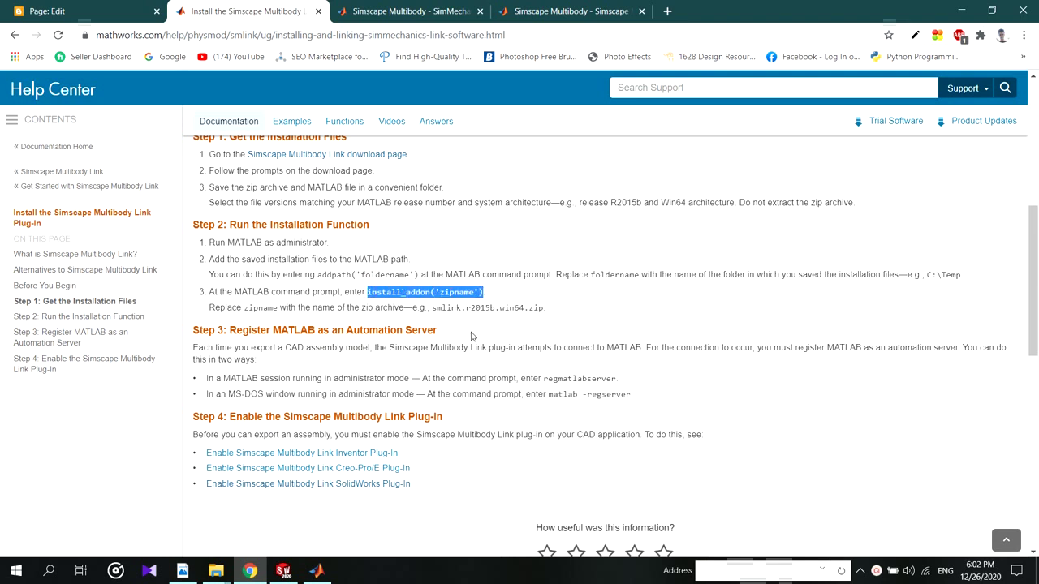
click(316, 571)
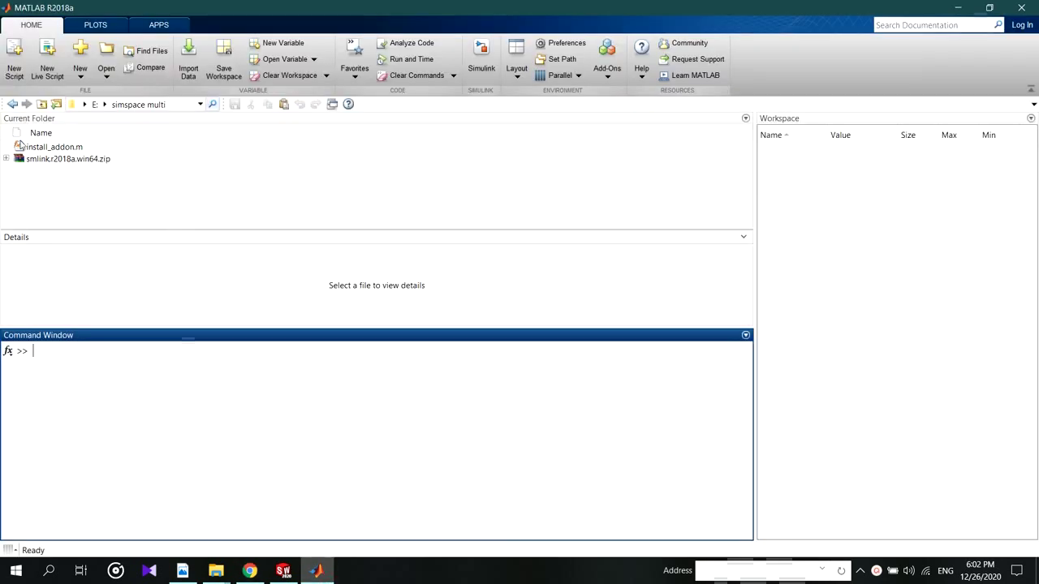
Collapse the Current Folder panel to expose the Command Window prompt
double_click(33, 119)
click(11, 103)
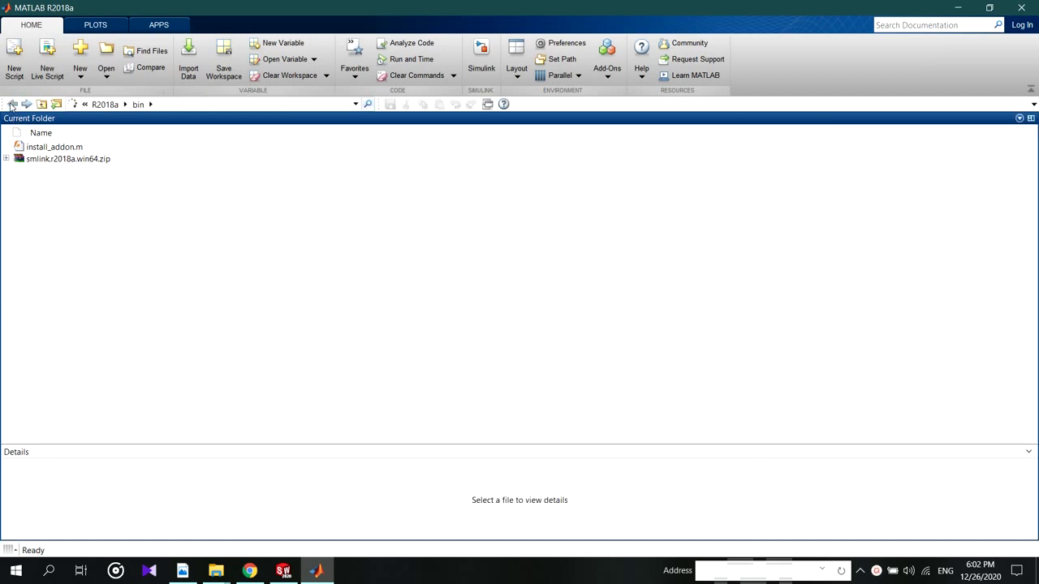
click(11, 104)
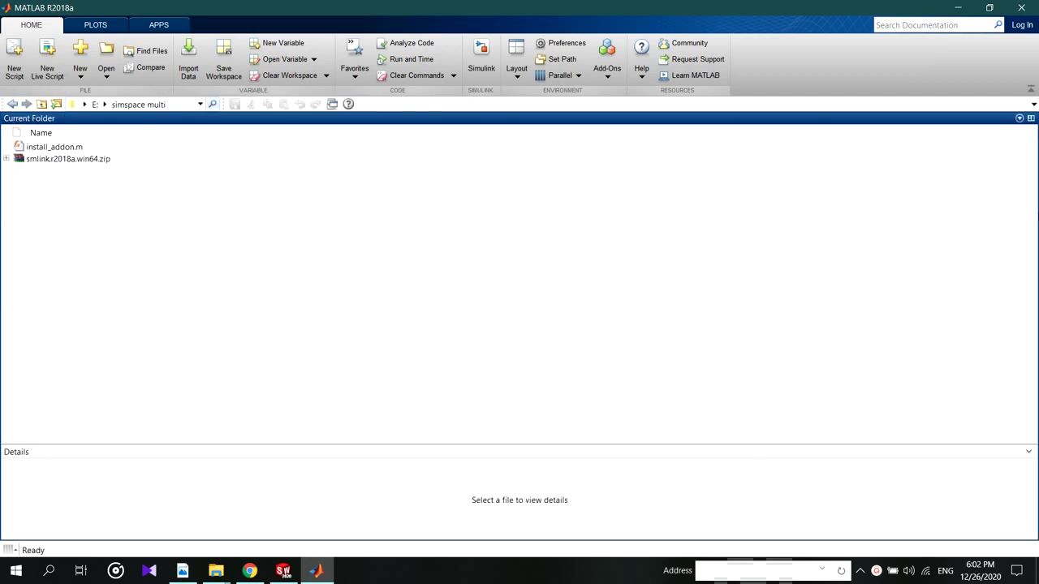
click(1020, 119)
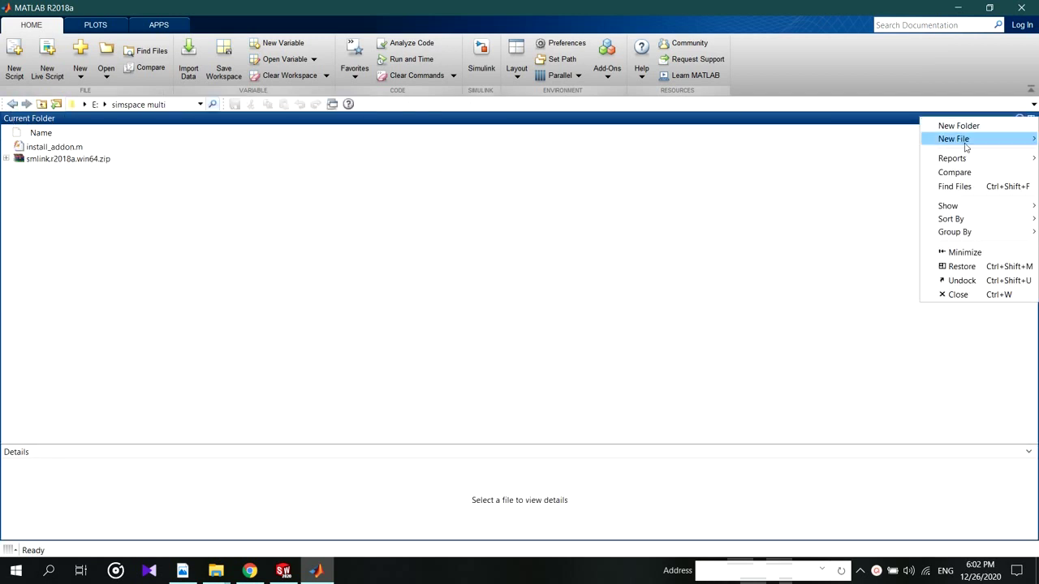
click(959, 253)
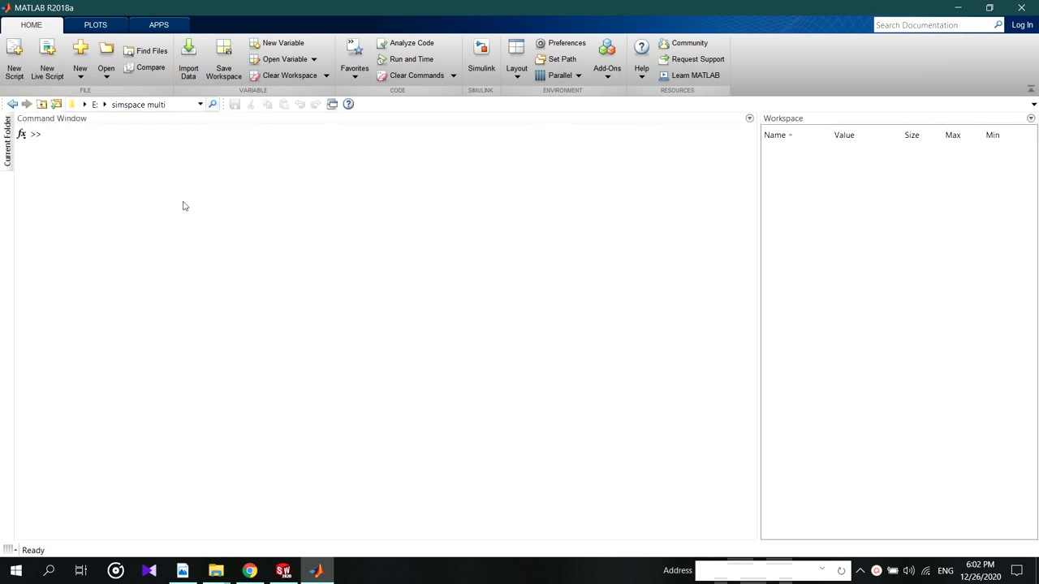
Enter install_addon('') at the prompt, with the zipname placeholder removed
click(159, 178)
key(ctrl+v)
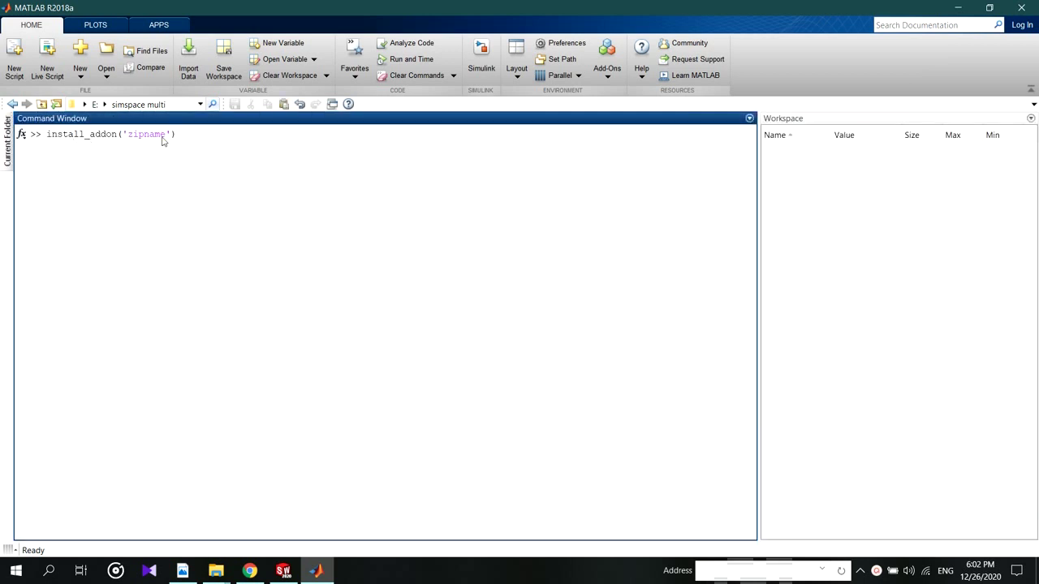
drag(163, 139, 128, 138)
key(BackSpace)
click(7, 142)
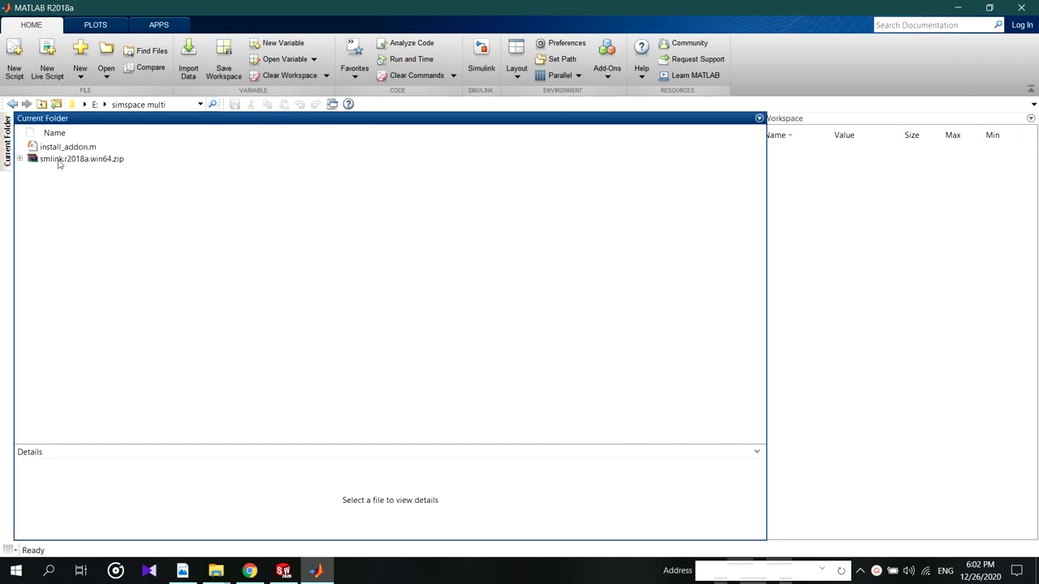
click(58, 161)
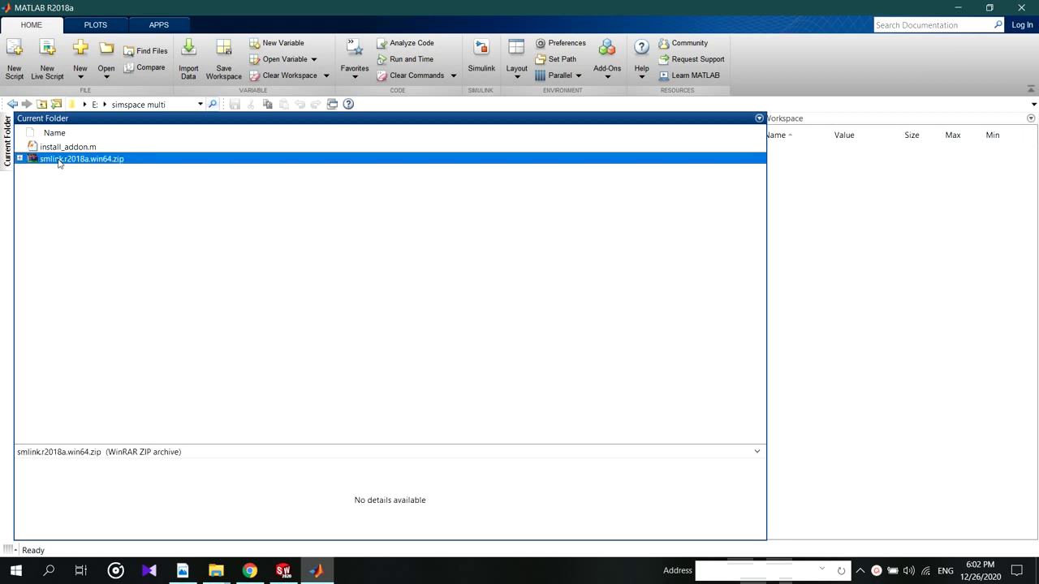
click(59, 161)
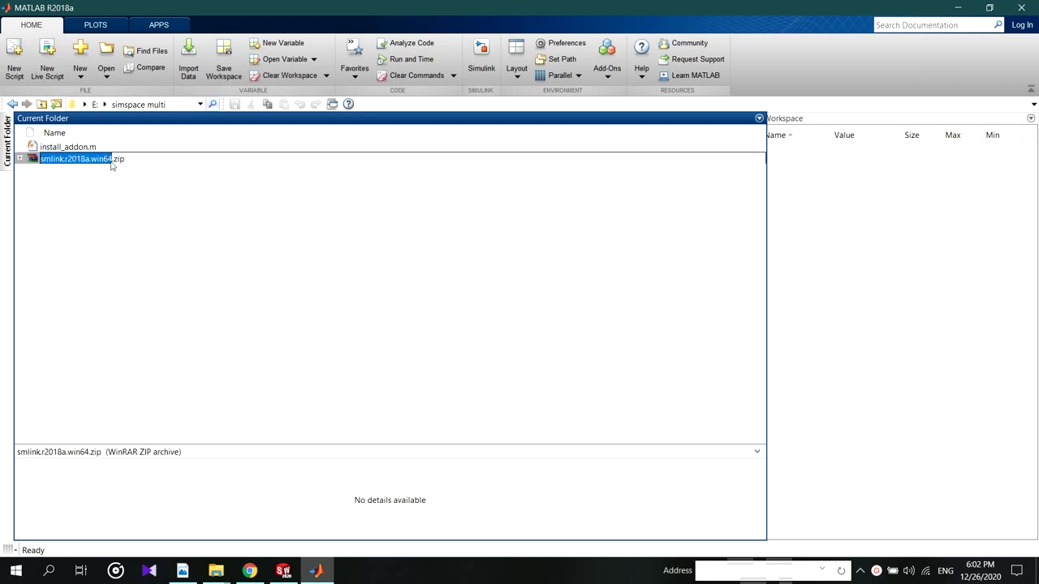
key(ctrl+v)
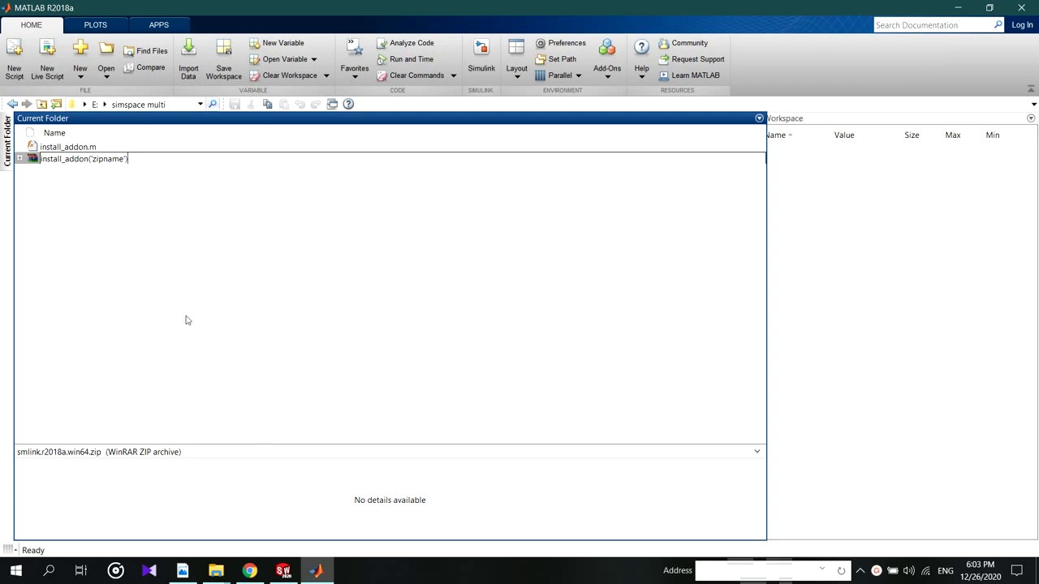
key(Escape)
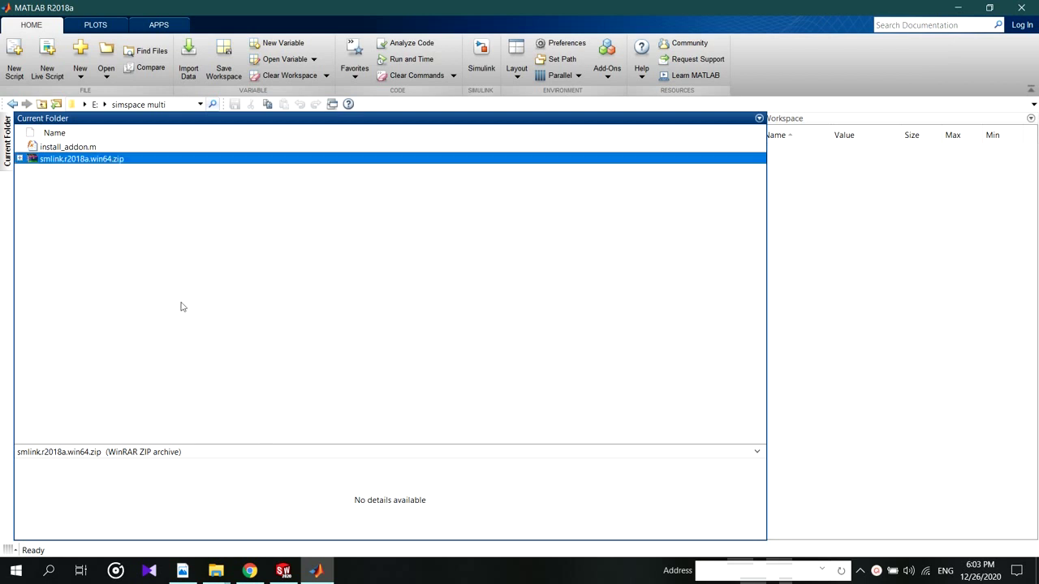
click(114, 160)
key(ctrl+c)
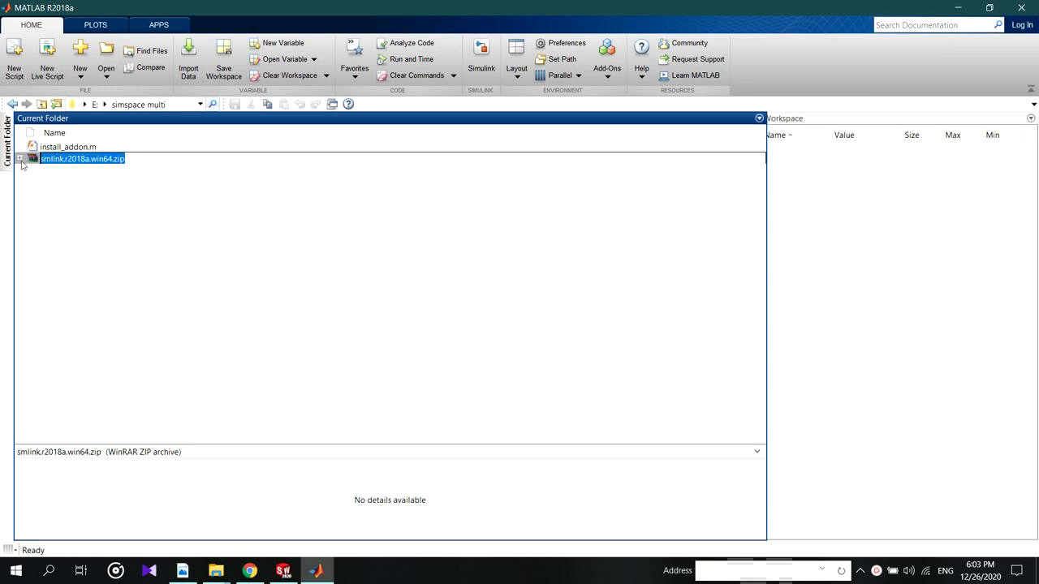
click(406, 288)
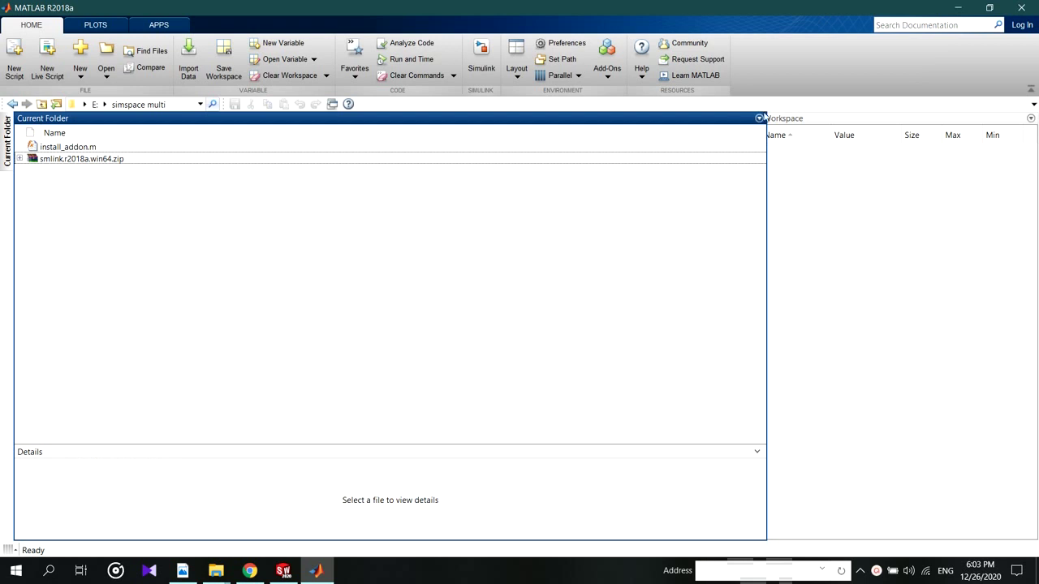
click(761, 118)
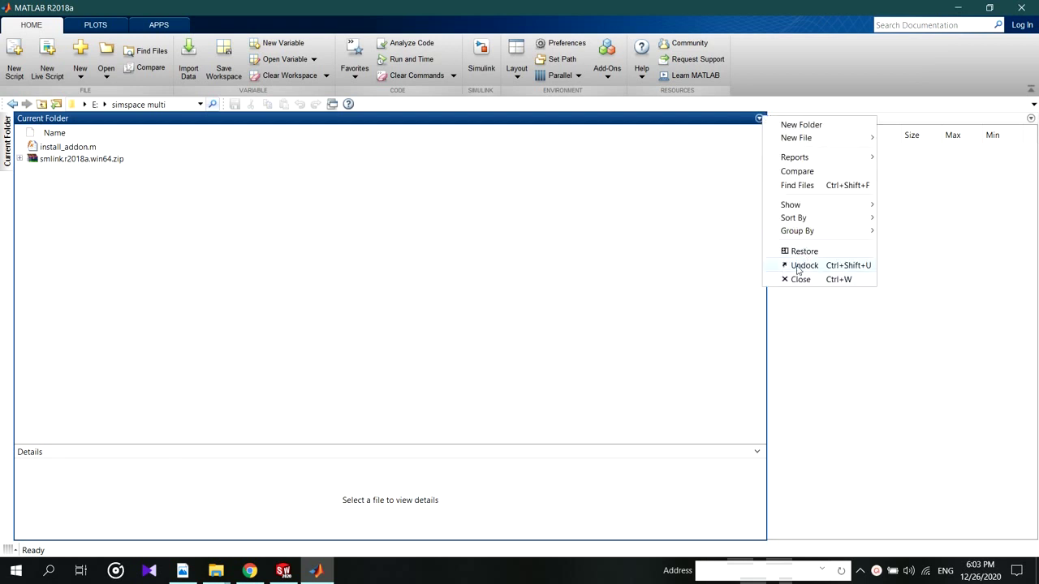
Run install_addon('smlink.r2018a.win64.zip') in the Command Window
click(700, 271)
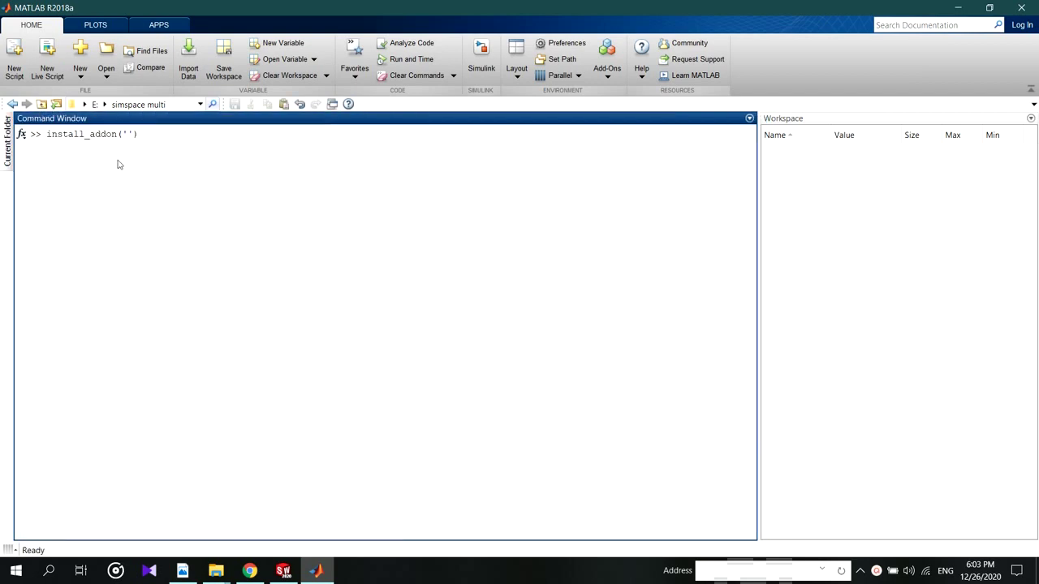
click(130, 135)
key(ctrl+v)
click(249, 571)
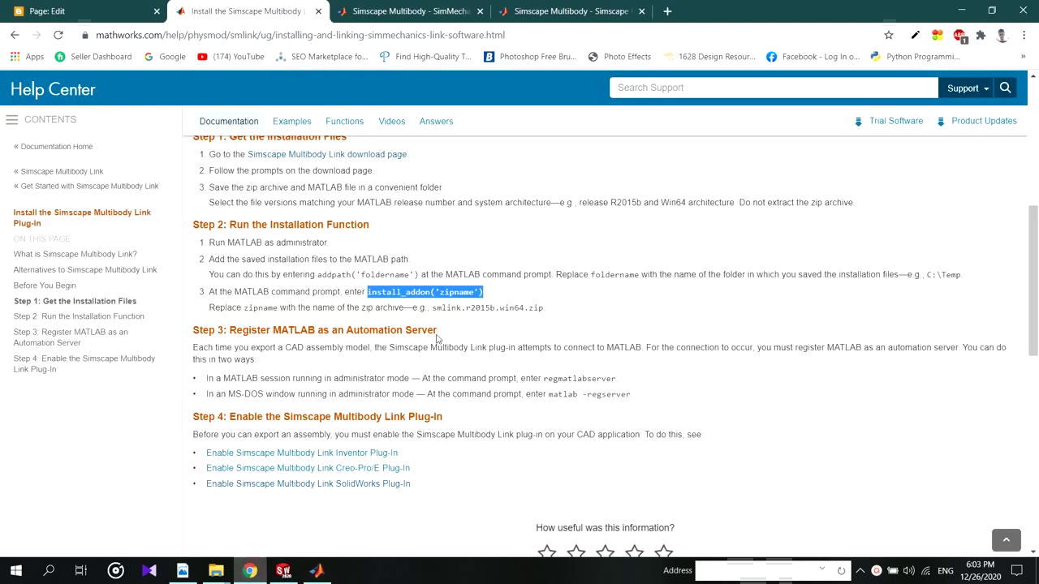
drag(434, 308, 539, 308)
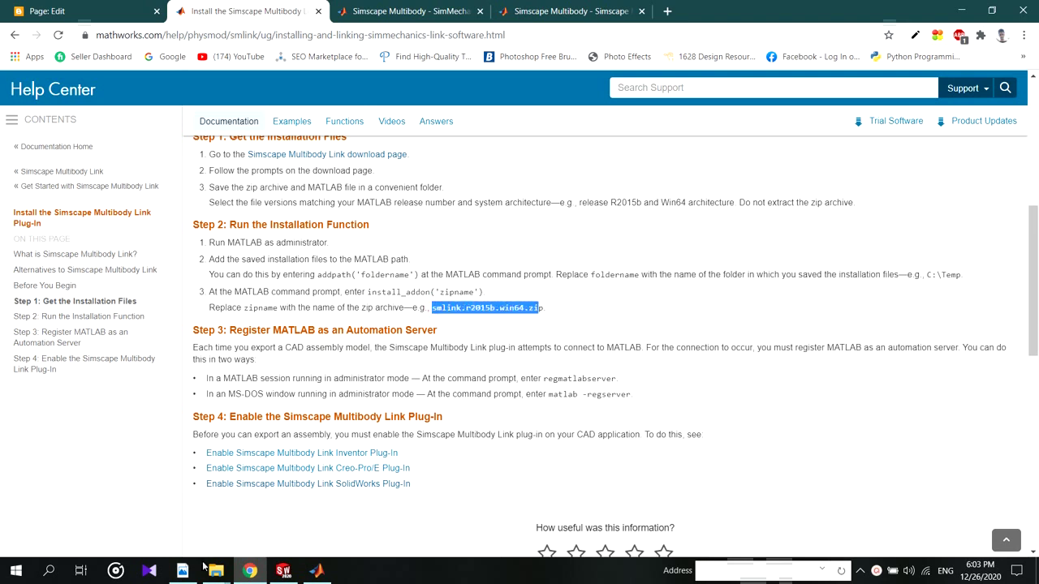
click(317, 570)
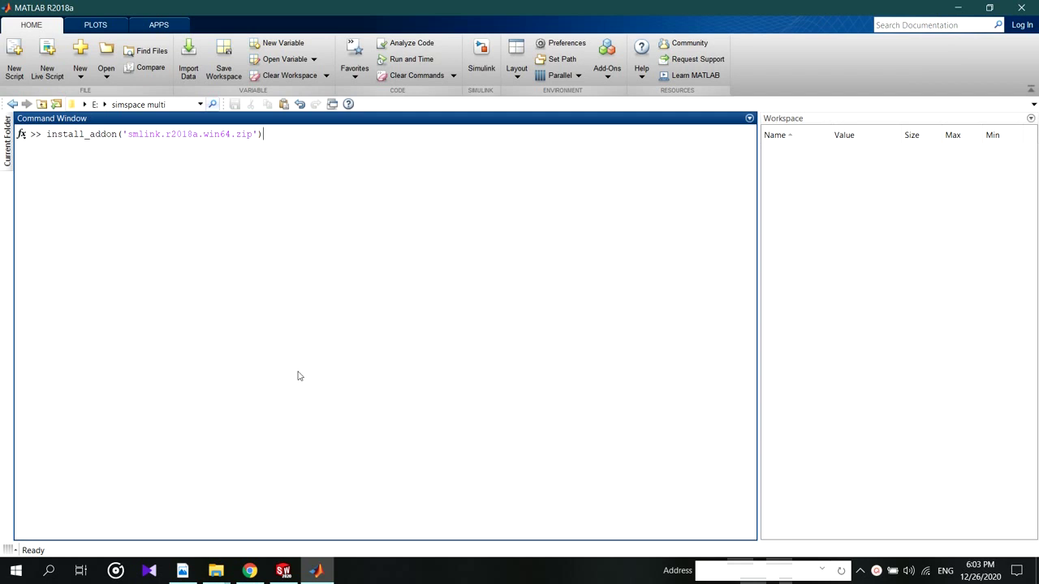
key(Return)
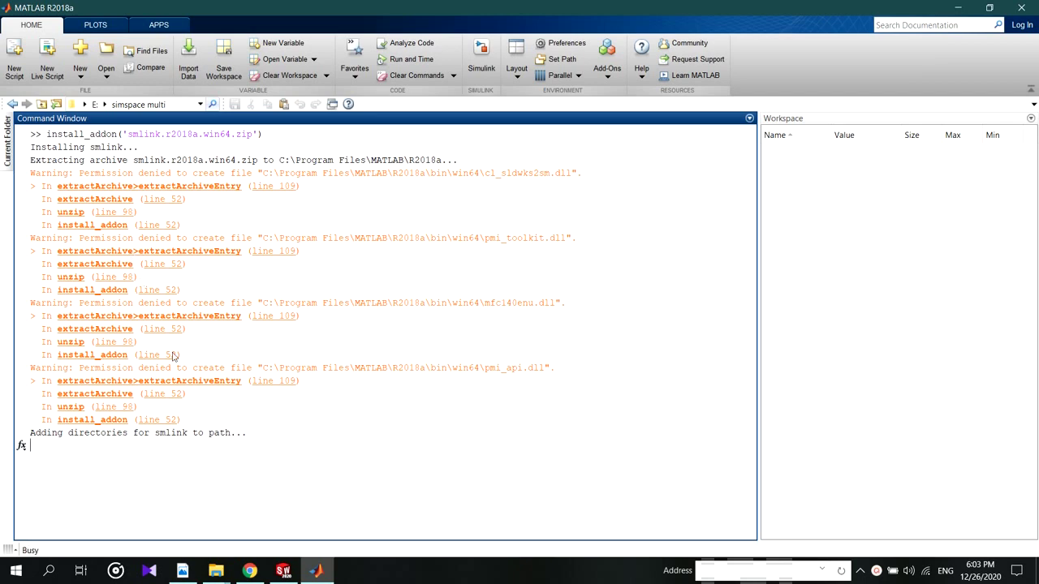
Locate the regmatlabserver registration command on the installation help page
click(250, 571)
scroll(317, 401, down, 2)
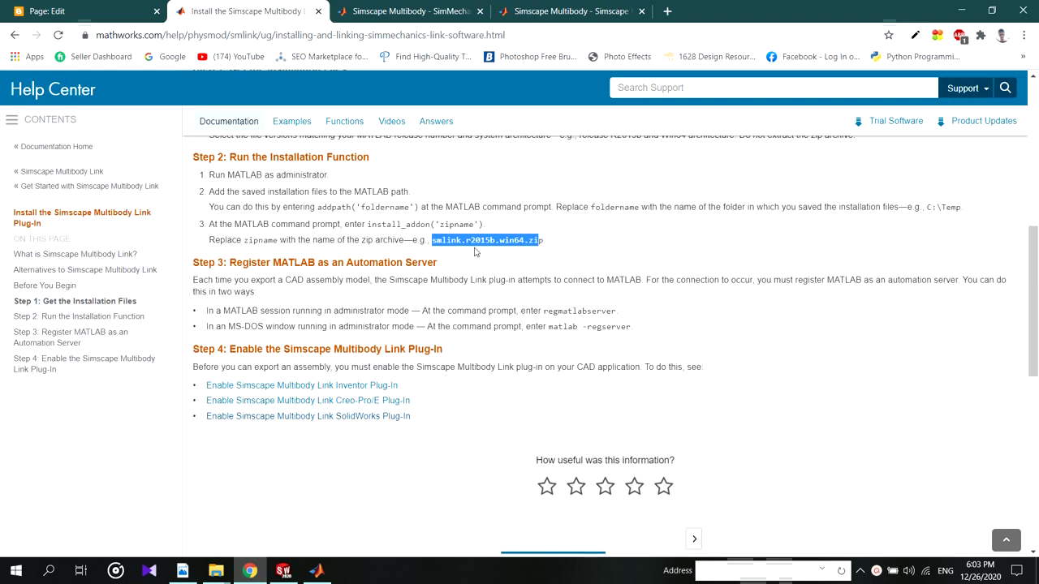
click(334, 280)
scroll(339, 272, down, 2)
scroll(345, 280, up, 2)
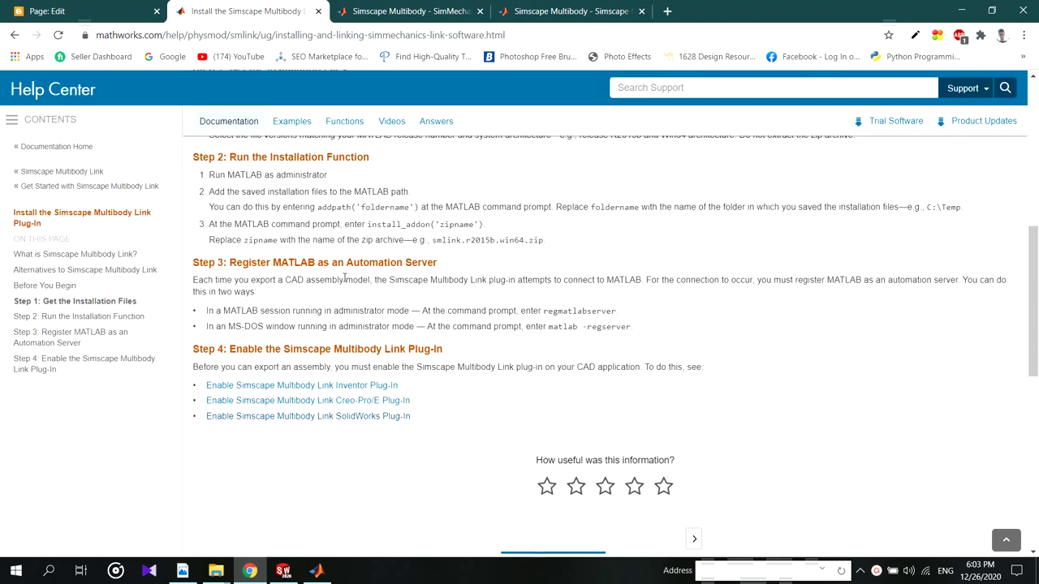
drag(251, 266, 409, 264)
click(258, 266)
drag(537, 313, 617, 313)
drag(618, 310, 545, 316)
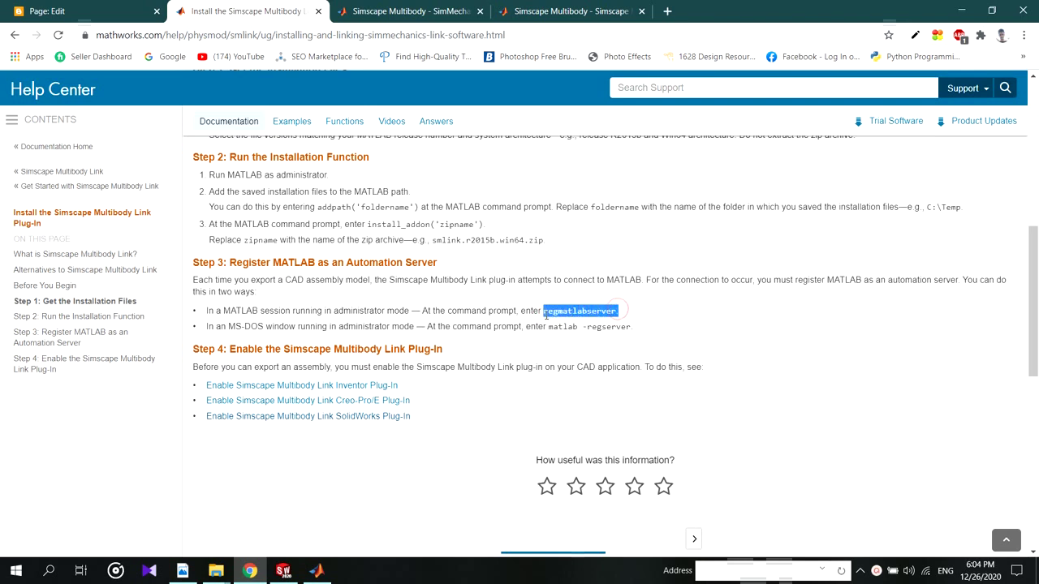
click(620, 311)
scroll(593, 280, down, 1)
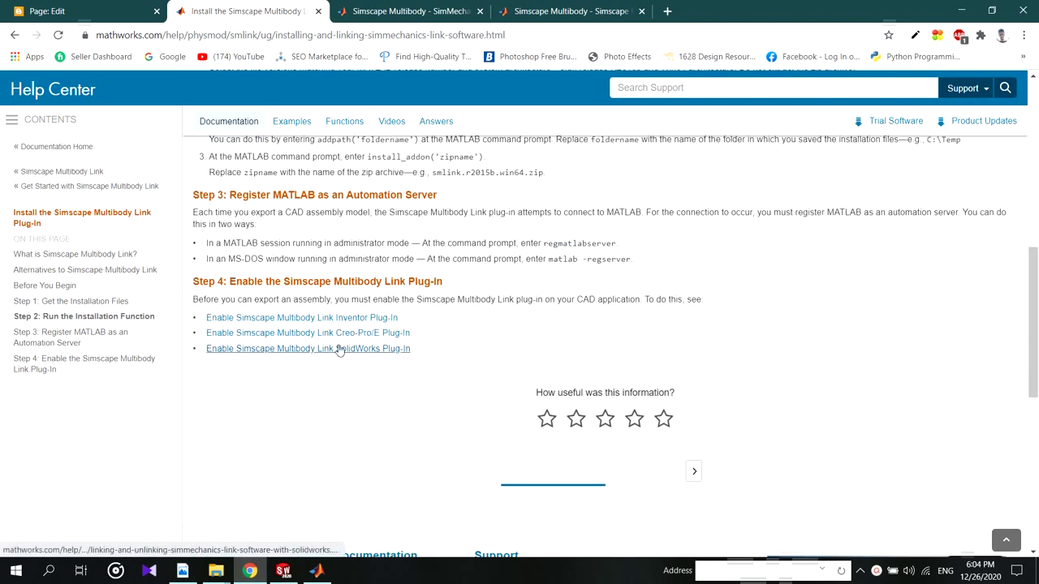
Open the SolidWorks Plug-In page in a new tab and select smlink_linksw
drag(340, 354, 747, 10)
click(610, 18)
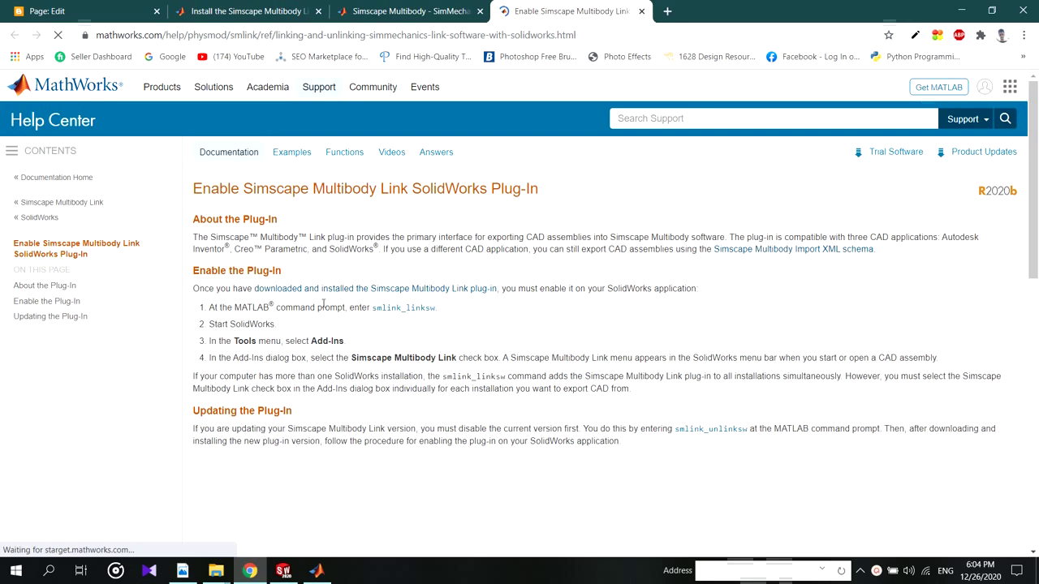
drag(387, 308, 439, 309)
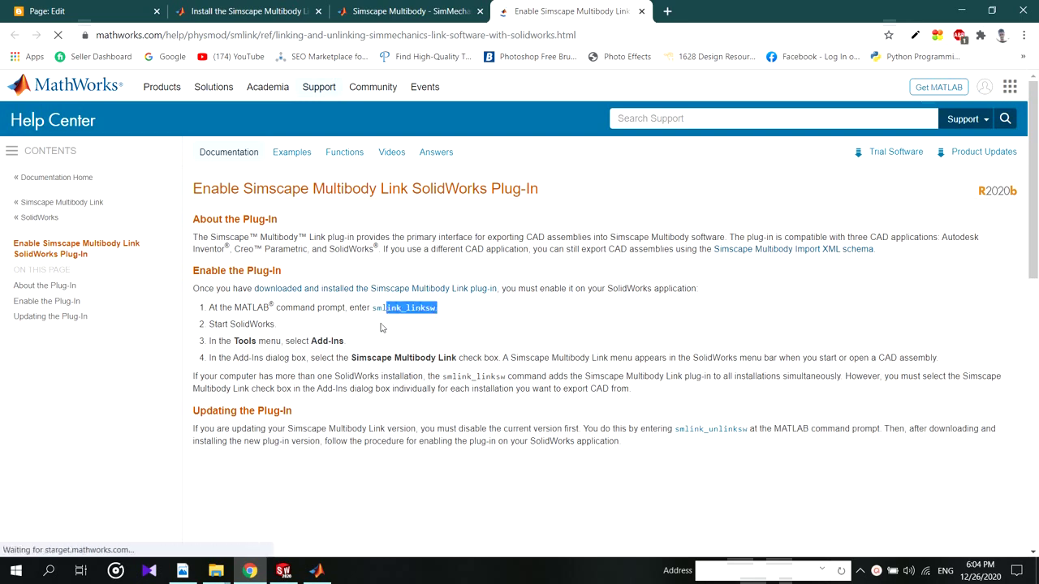
click(381, 327)
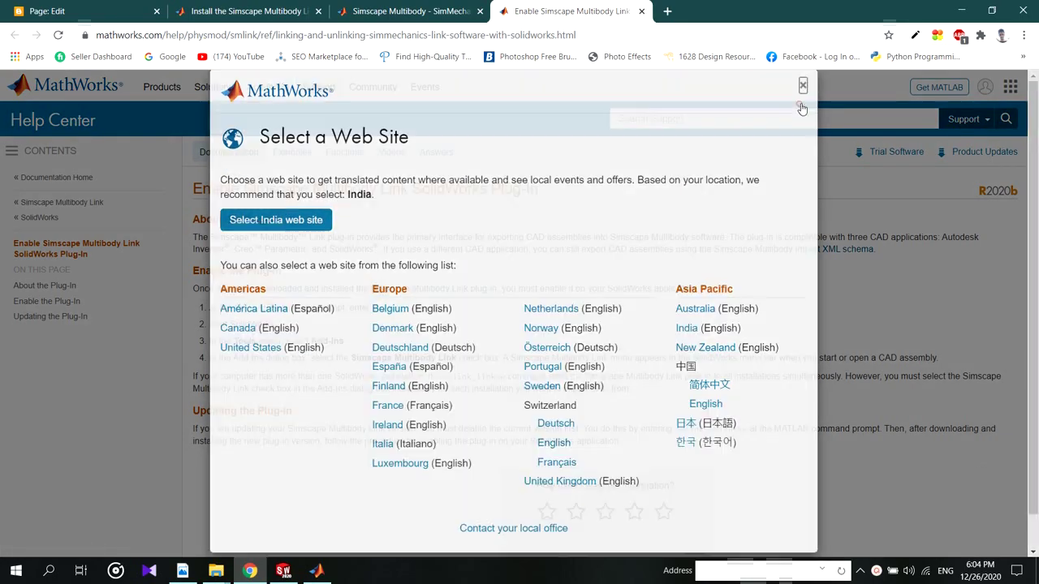
click(802, 86)
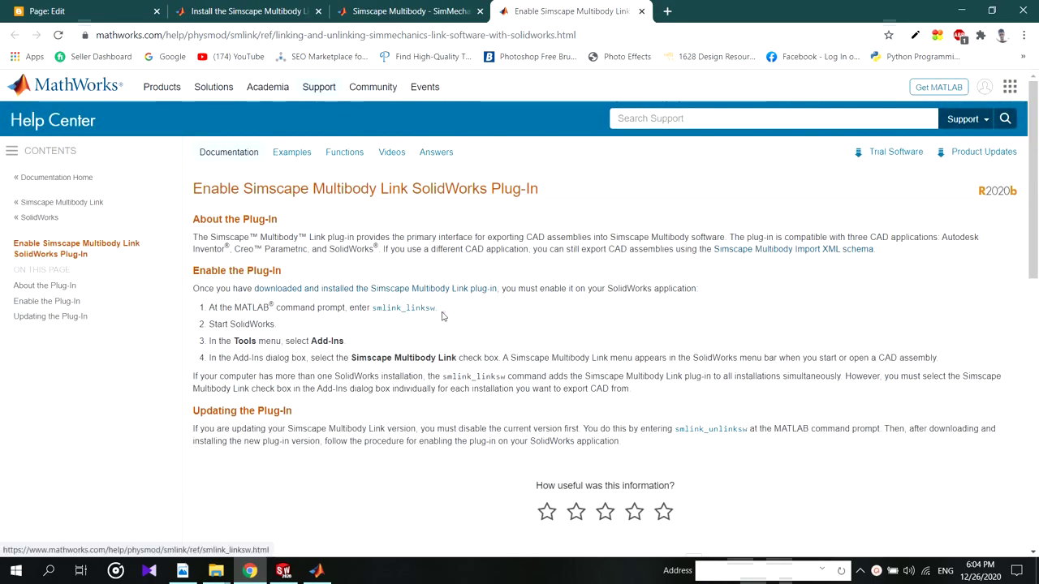
drag(445, 311, 374, 314)
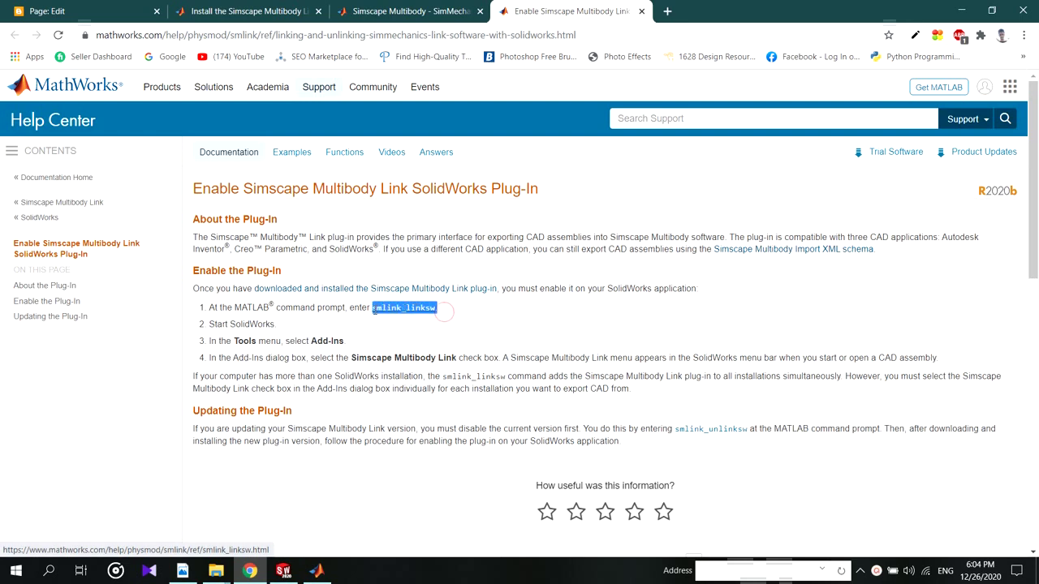
Return to MATLAB and wait for 'Installation of smlink complete.' at the prompt
key(alt+Tab)
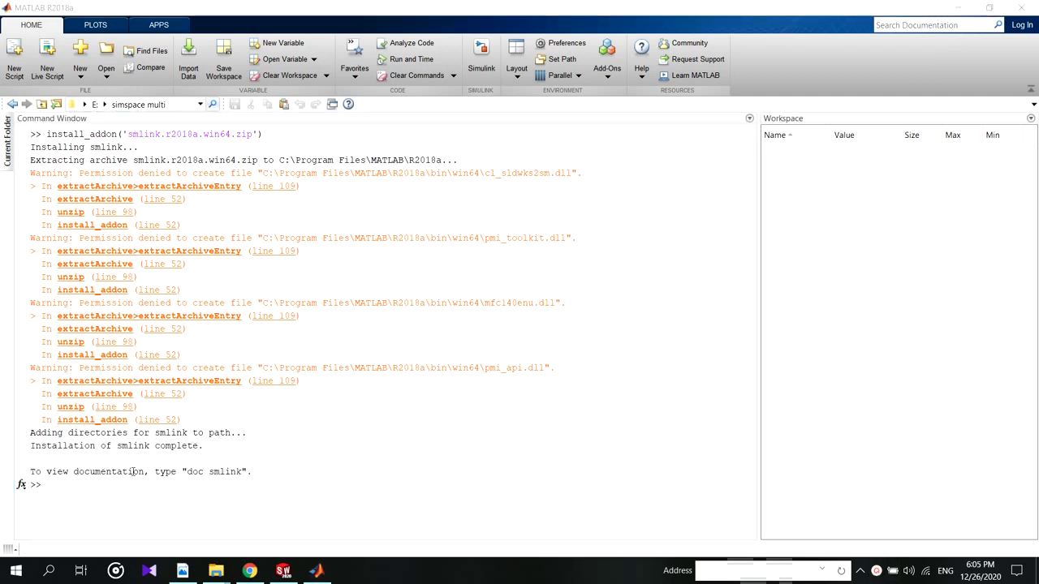
click(75, 487)
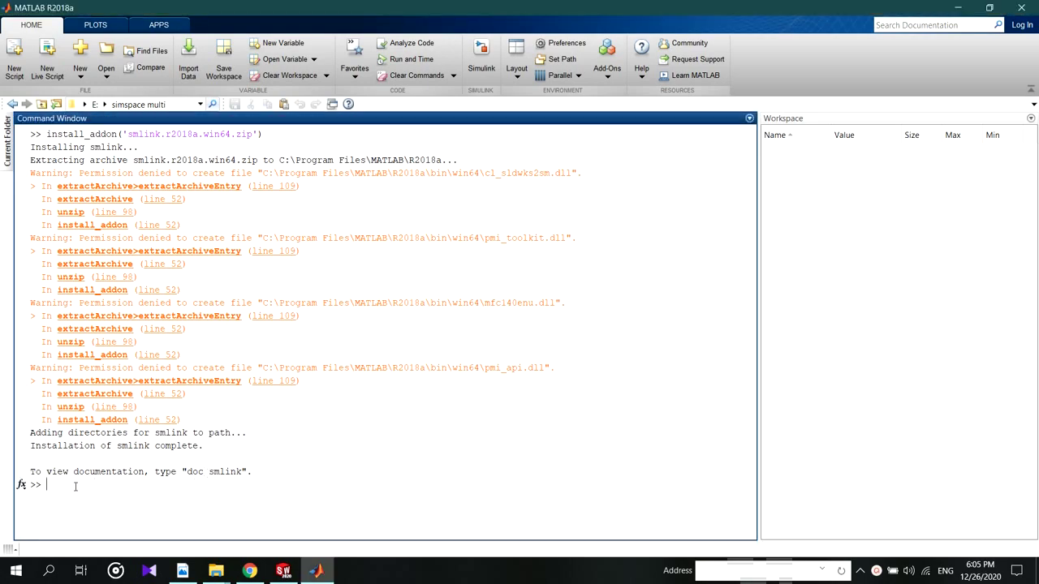
click(315, 571)
click(316, 570)
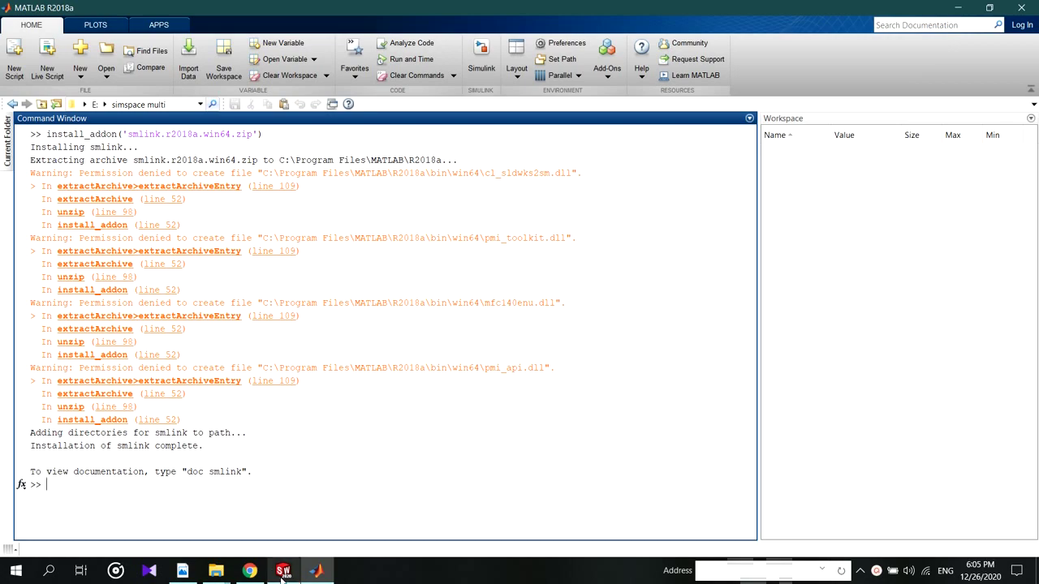
Copy the regmatlabserver command from the installation help page into the MATLAB prompt
click(249, 570)
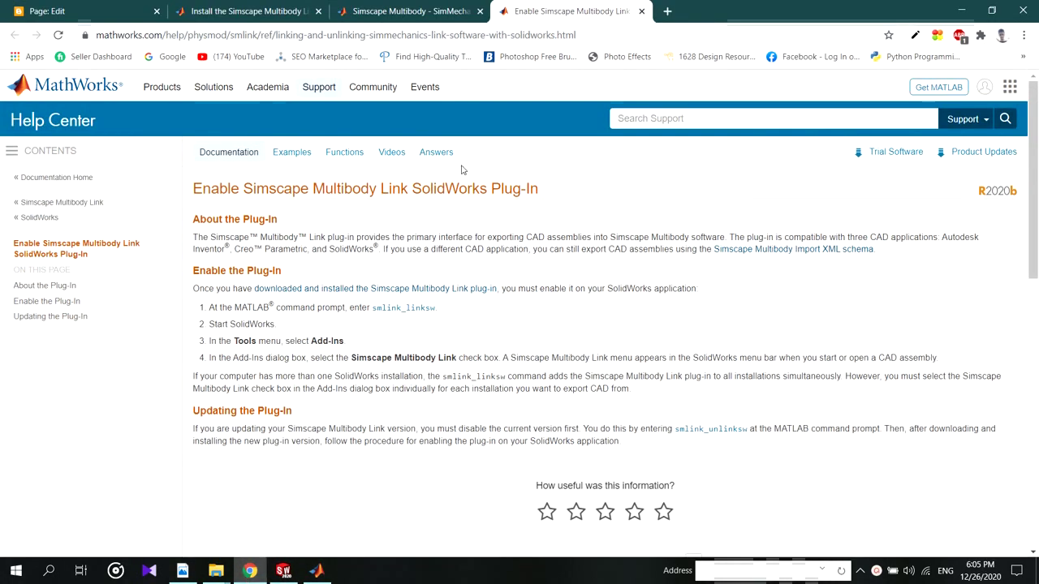
click(252, 11)
scroll(323, 294, up, 1)
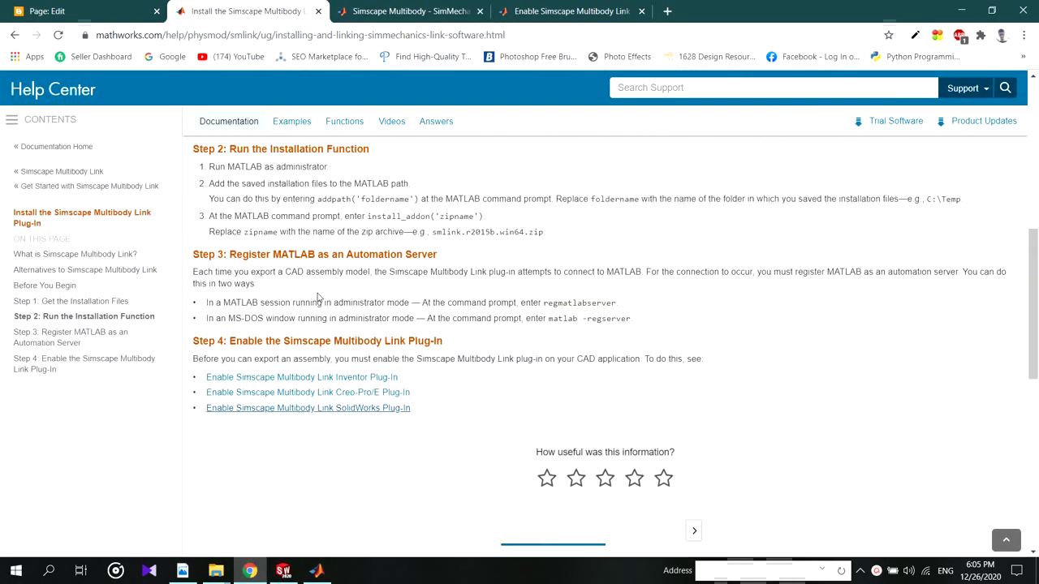
double_click(616, 311)
key(ctrl+c)
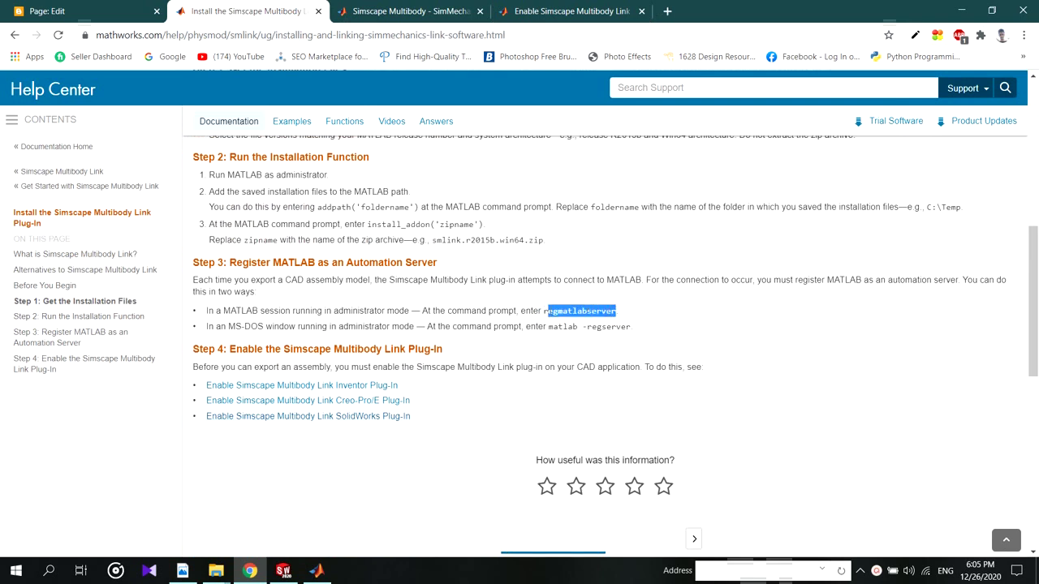
click(546, 311)
mouse_move(610, 312)
mouse_down()
mouse_move(549, 312)
mouse_move(614, 310)
mouse_up()
click(316, 571)
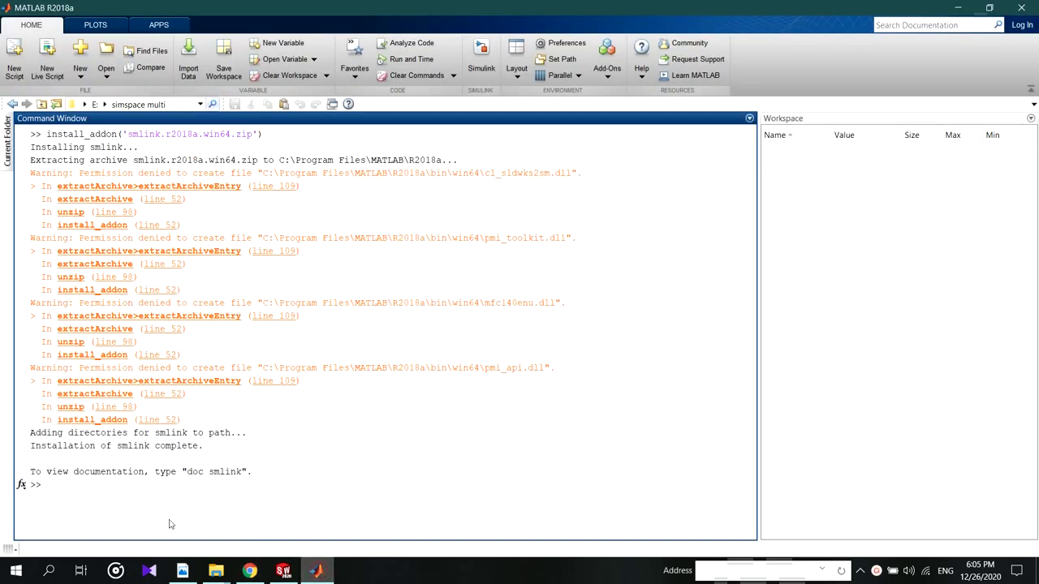
key(ctrl+v)
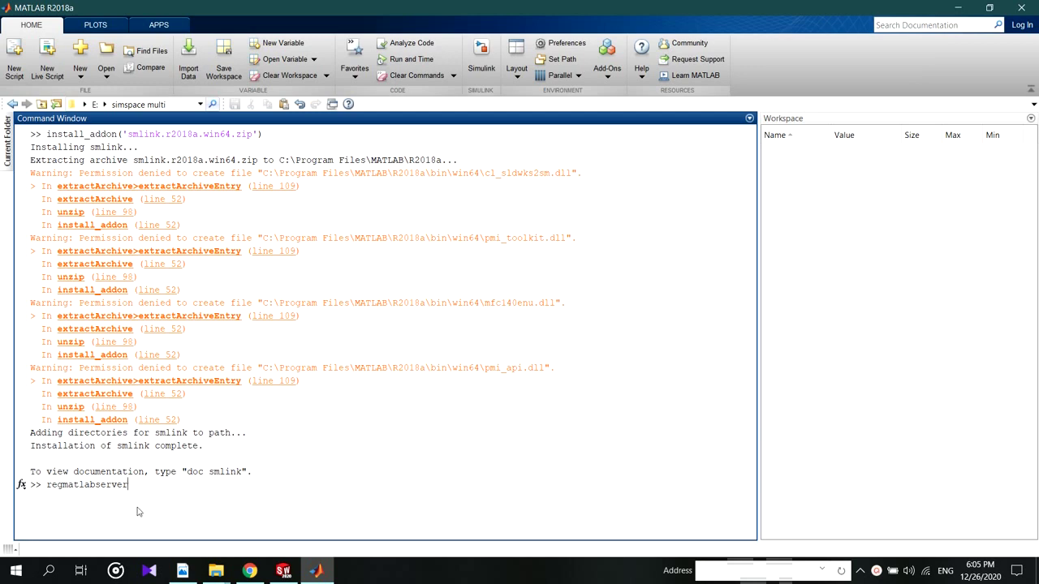
Copy smlink_linksw from the SOLIDWORKS plug-in help page into the MATLAB prompt
click(257, 571)
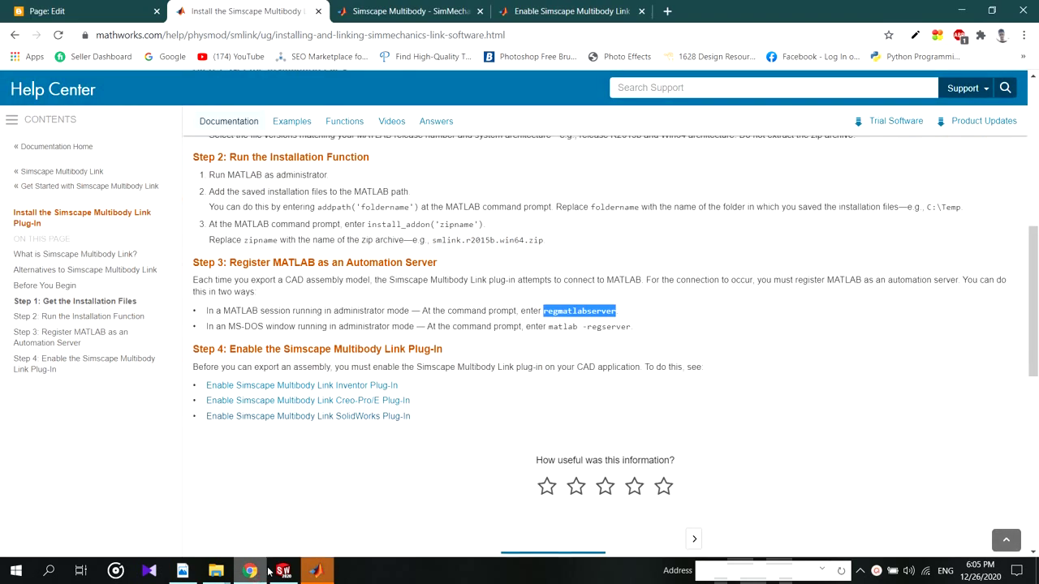
click(317, 571)
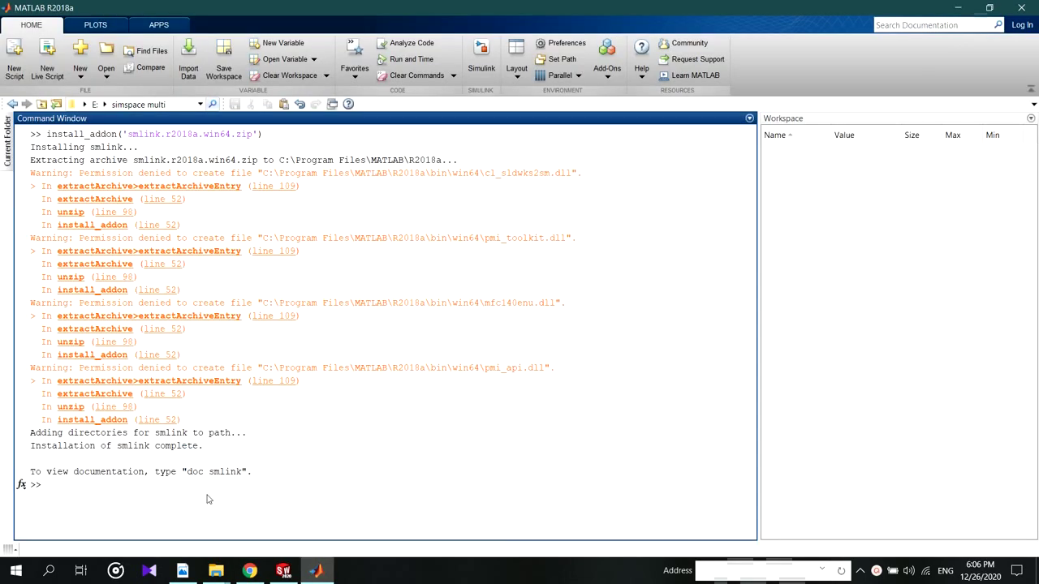
click(283, 571)
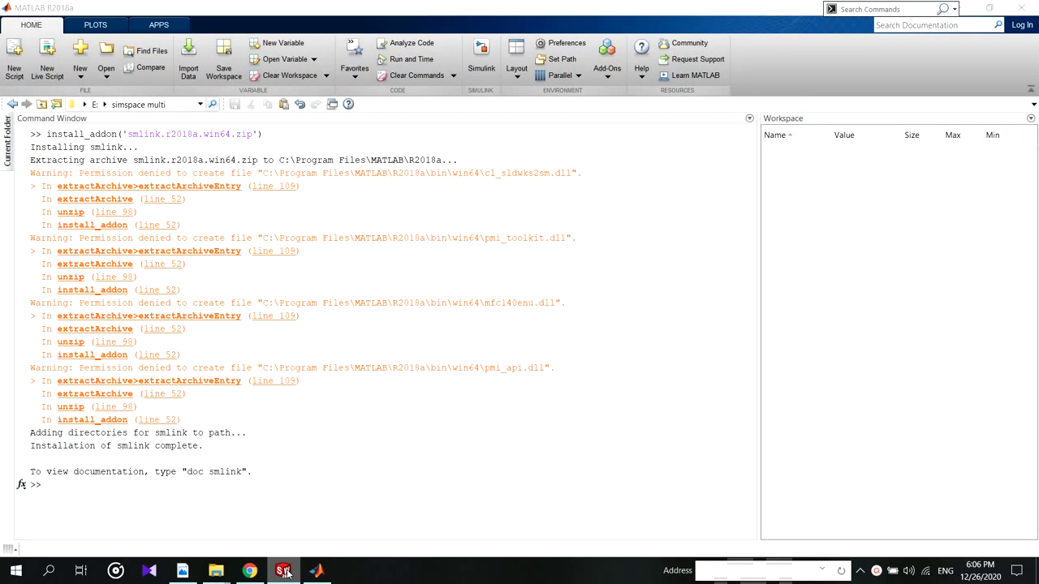
click(284, 570)
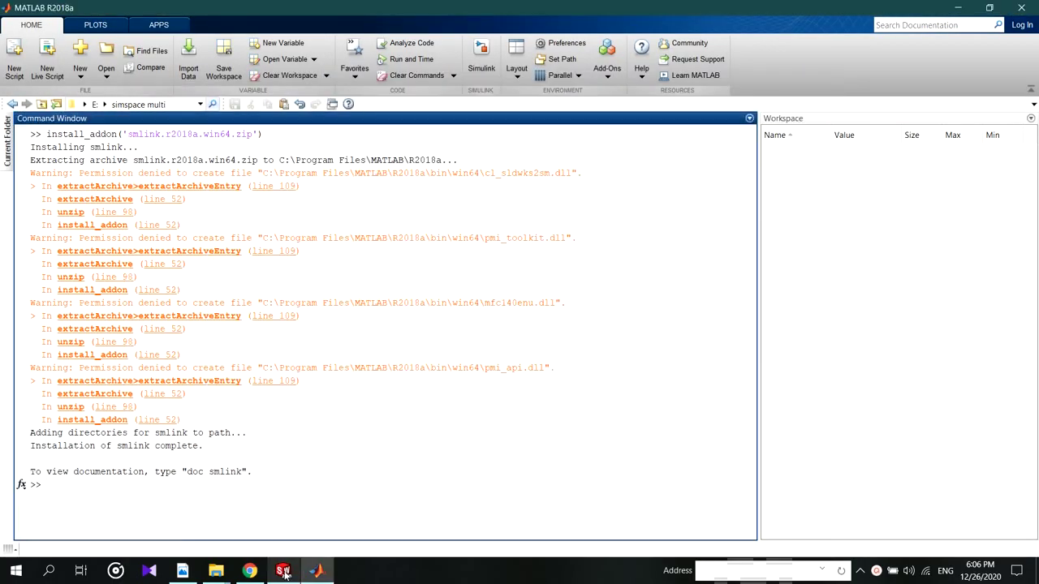
click(251, 503)
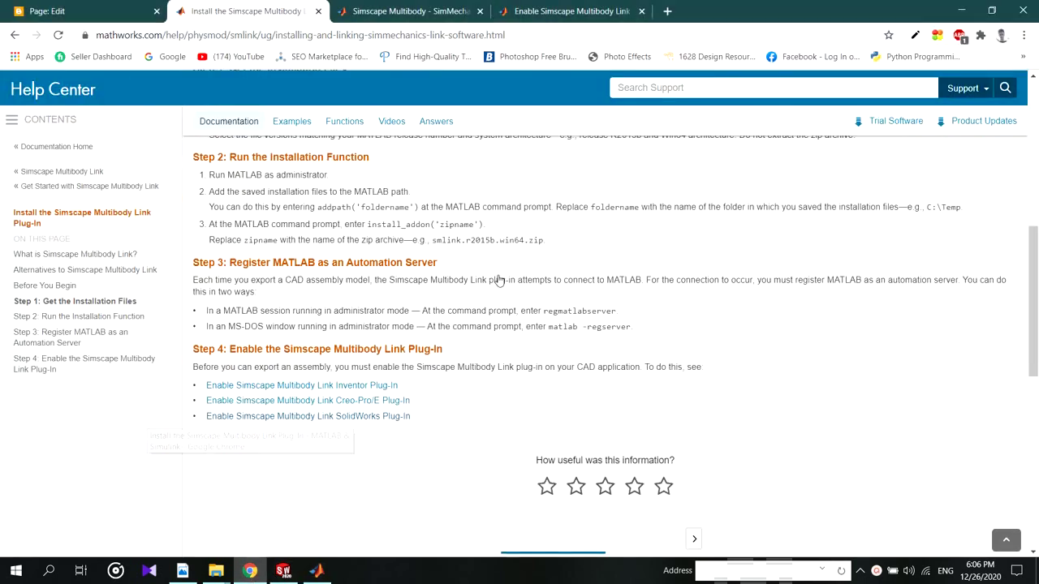
click(633, 7)
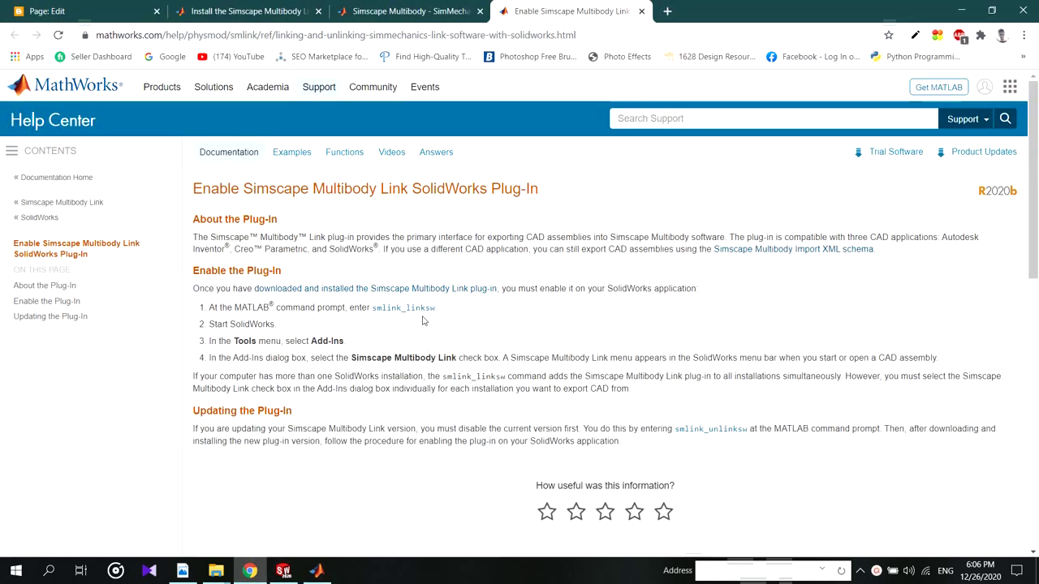
drag(437, 319, 406, 308)
double_click(374, 306)
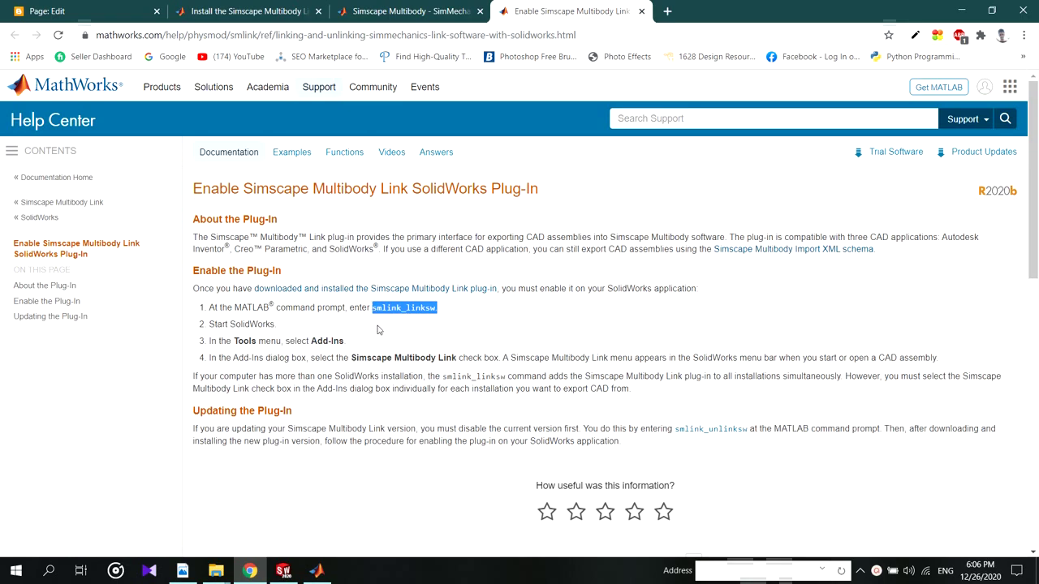
click(992, 10)
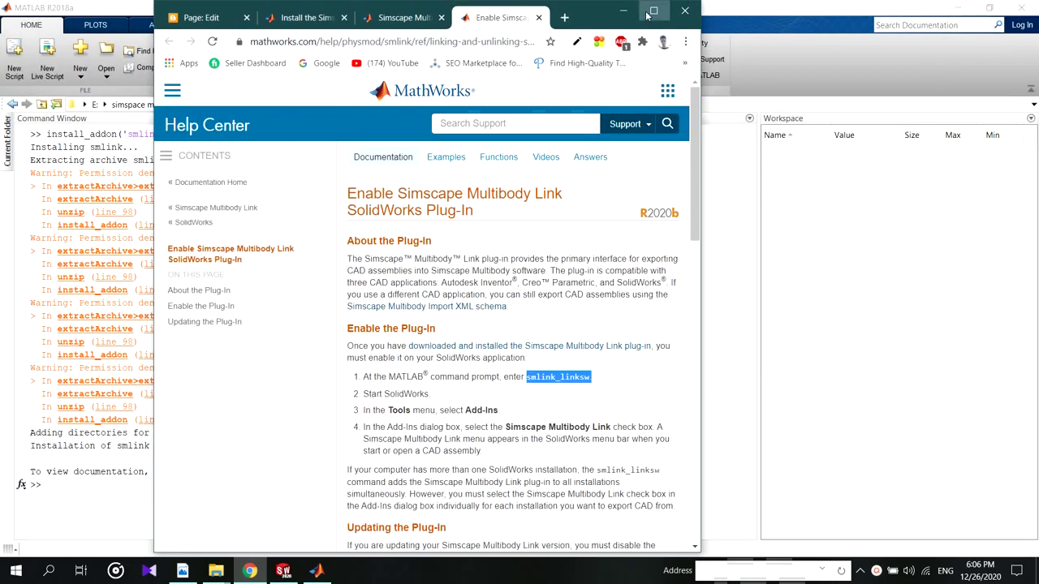
click(652, 11)
click(962, 10)
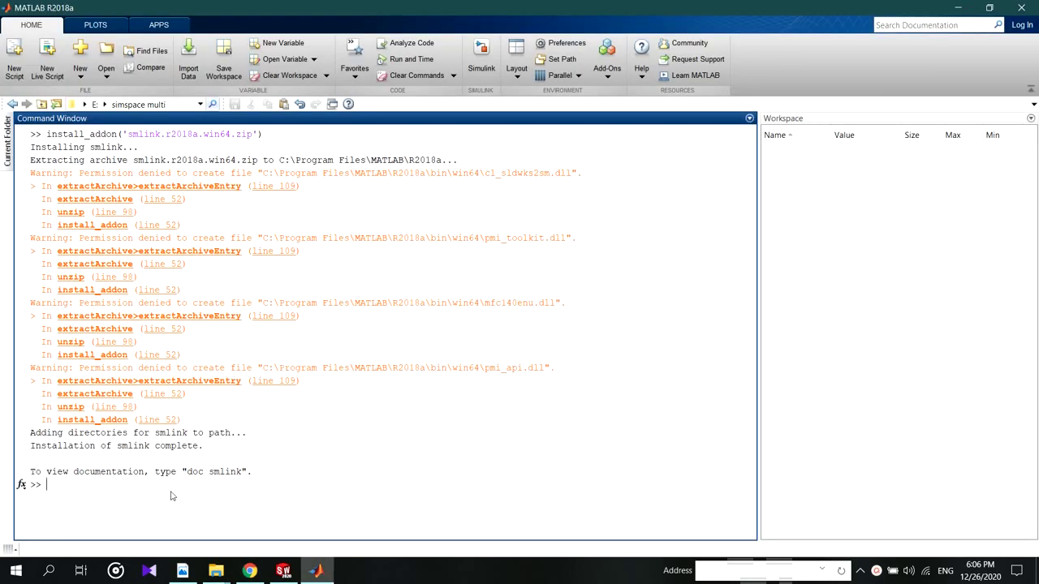
text(smlink_linksw.)
Minimize MATLAB and bring up the pendulum-cart assembly in SOLIDWORKS
click(960, 8)
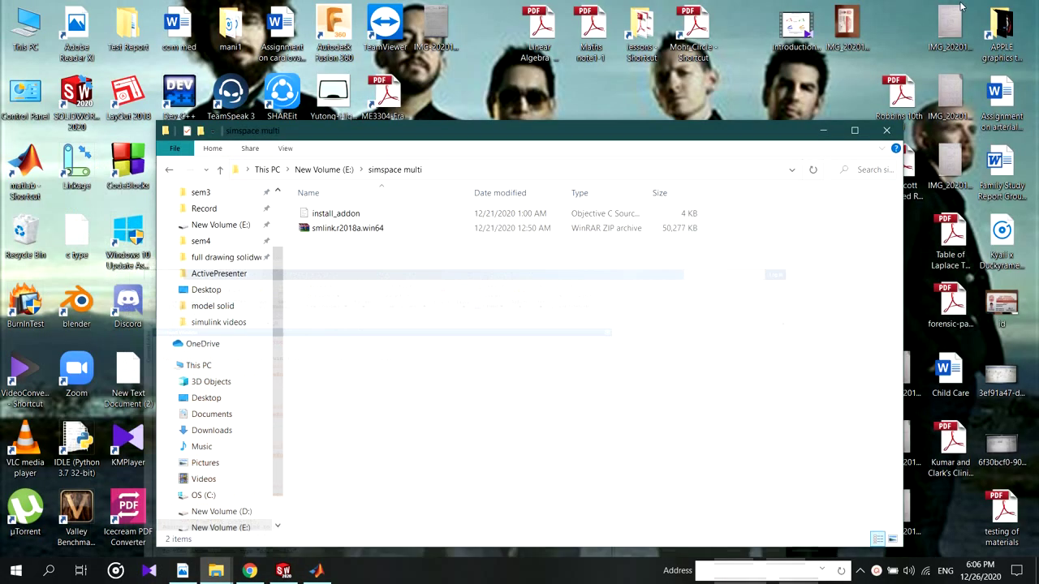
click(284, 572)
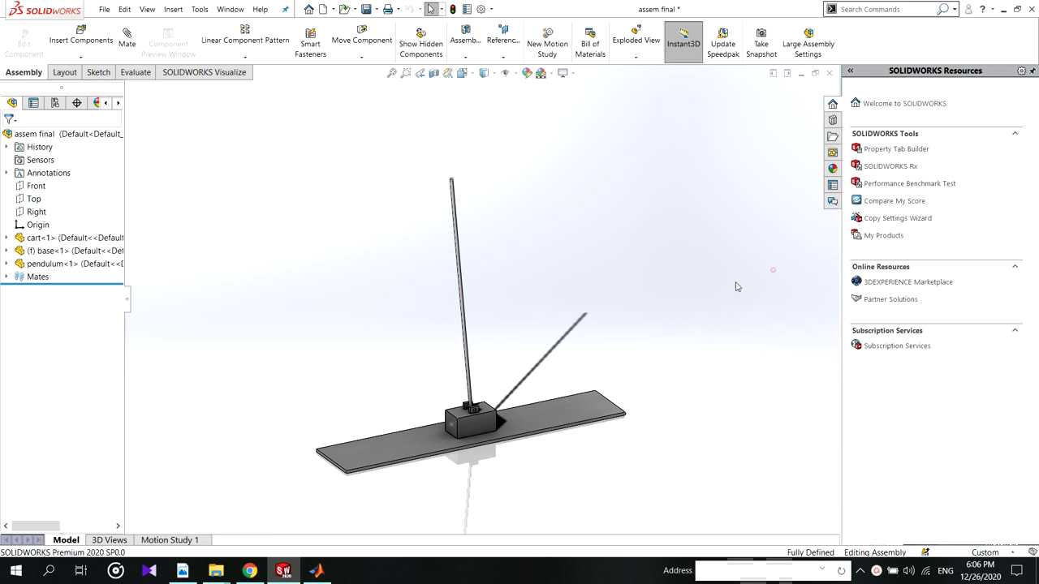
drag(487, 292, 403, 305)
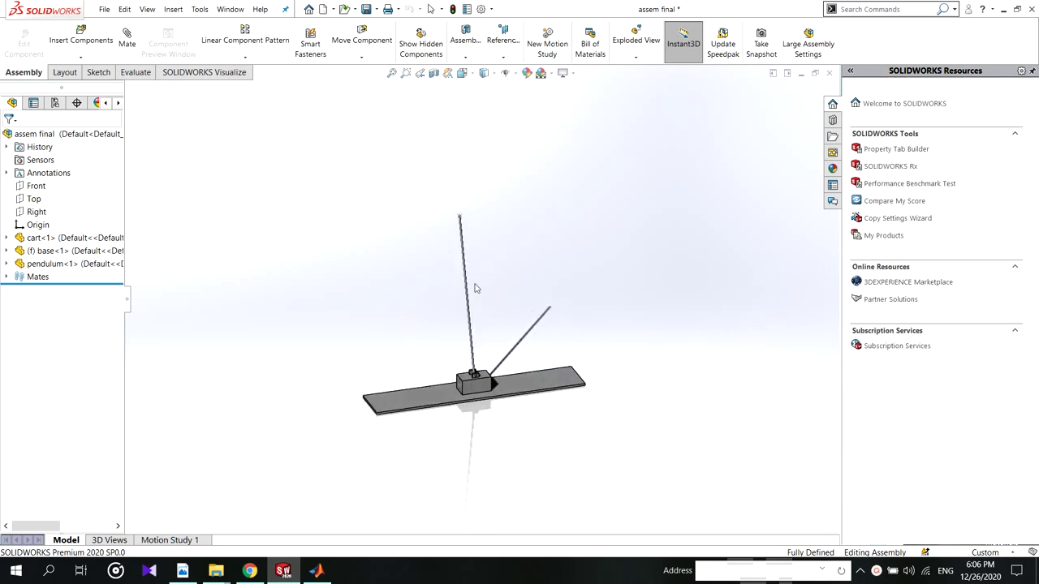
click(237, 12)
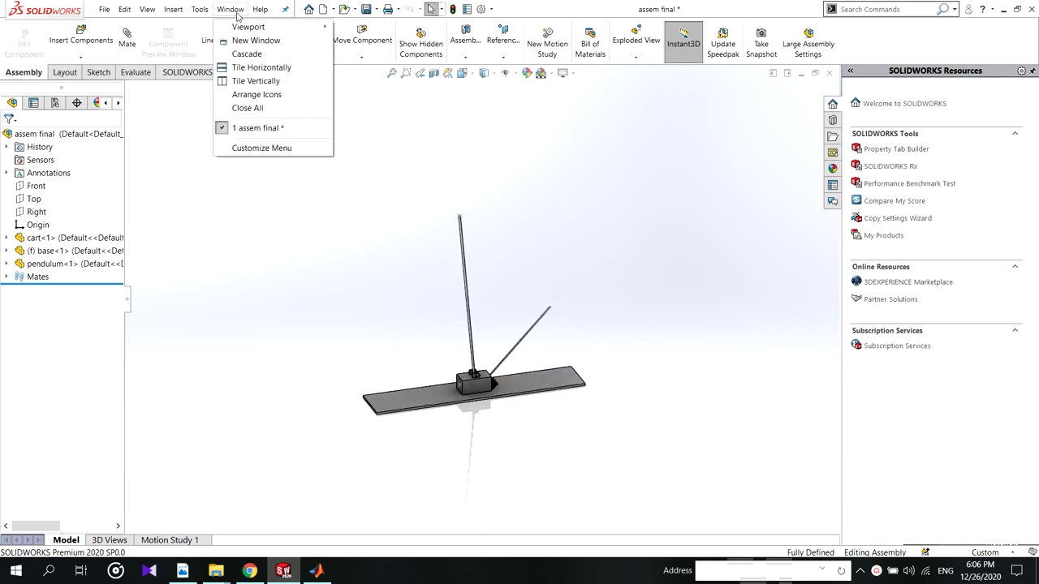
click(230, 9)
Enable the Simscape Multibody Link add-in under Tools > Add-Ins, active and at start-up
click(199, 9)
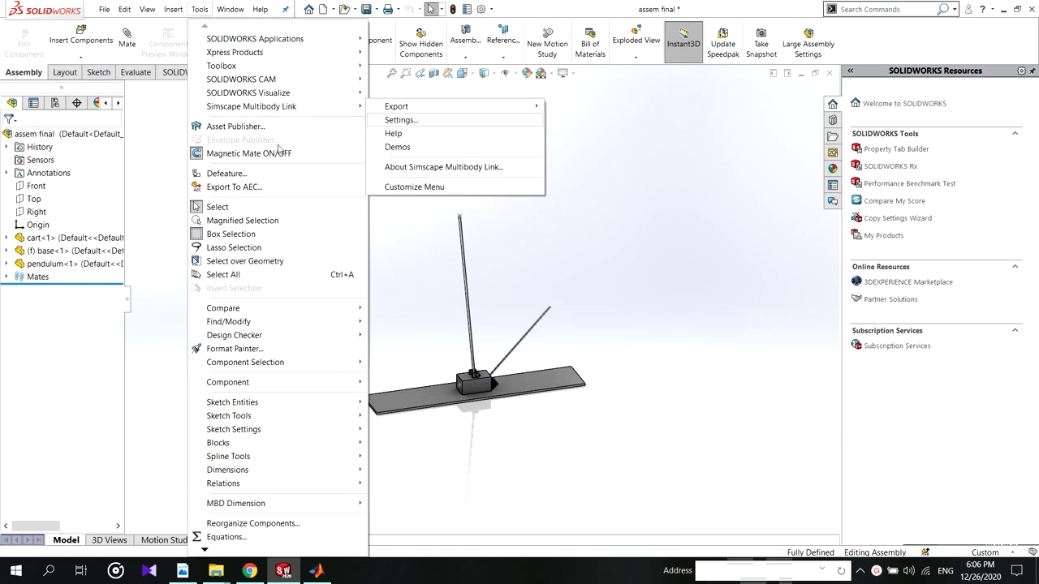
mouse_move(232, 551)
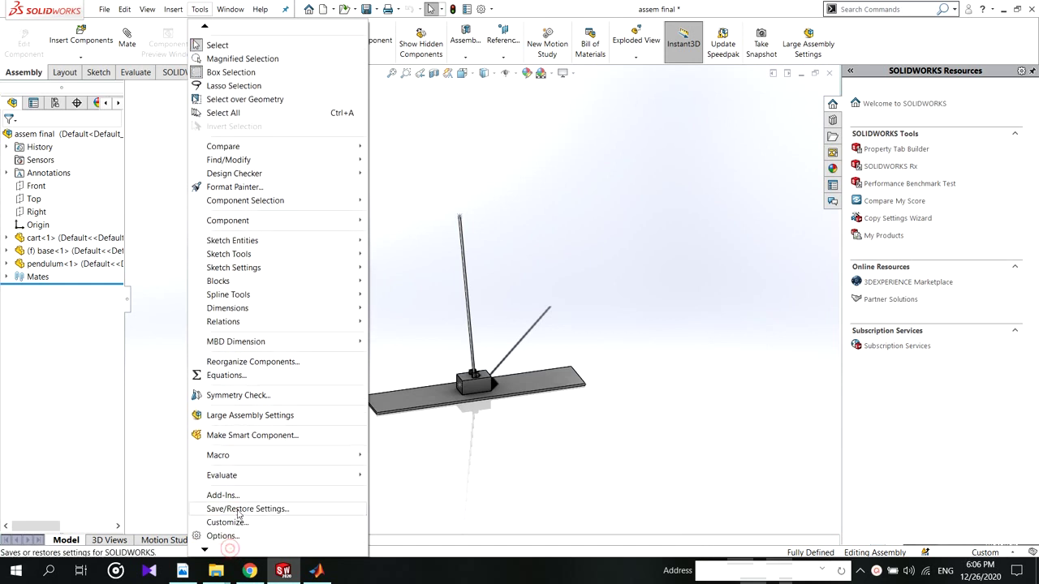
click(234, 495)
scroll(425, 289, down, 2)
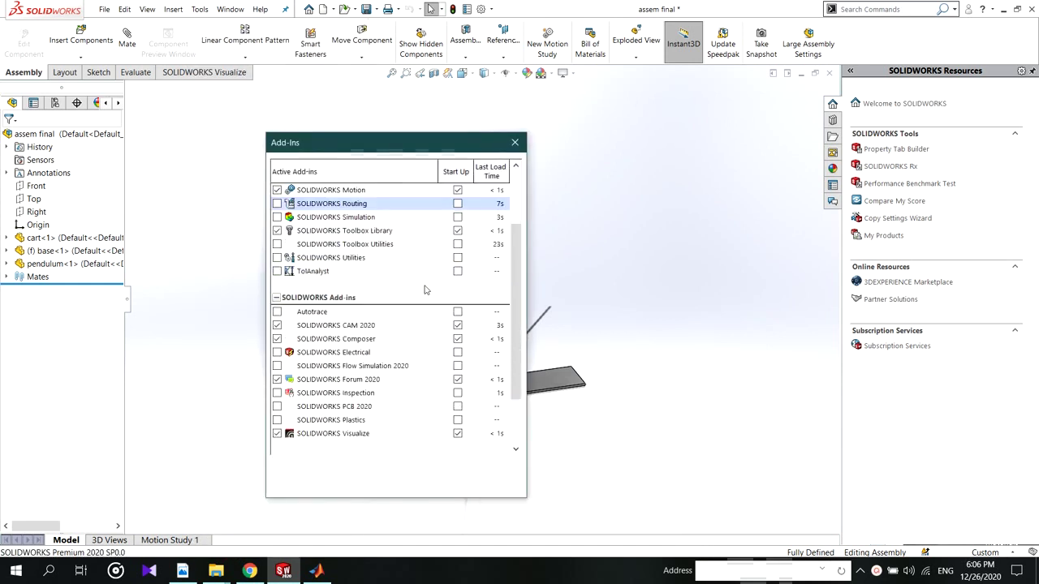
scroll(351, 426, down, 2)
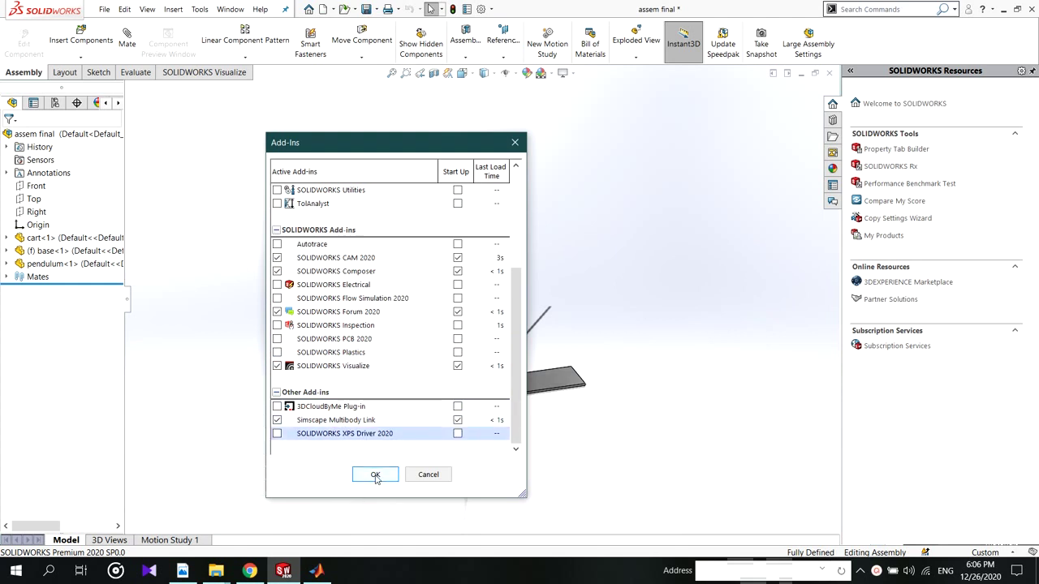
click(432, 477)
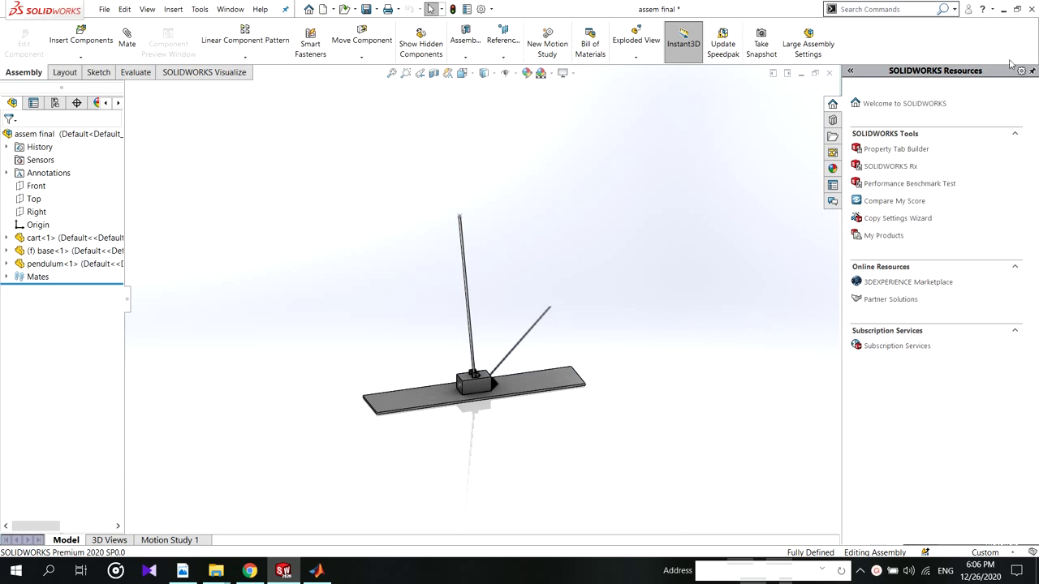
scroll(477, 378, down, 5)
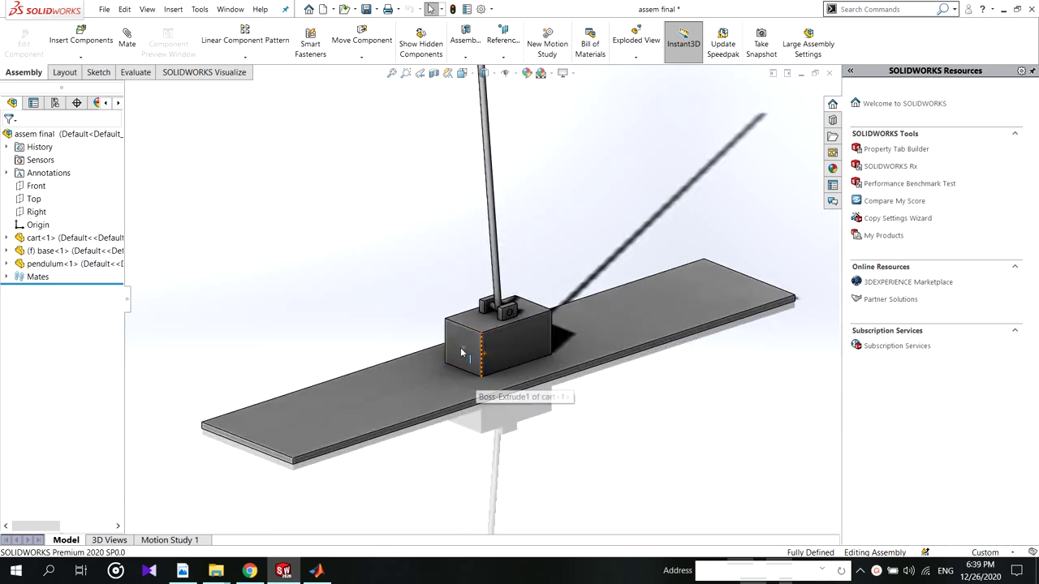
click(461, 354)
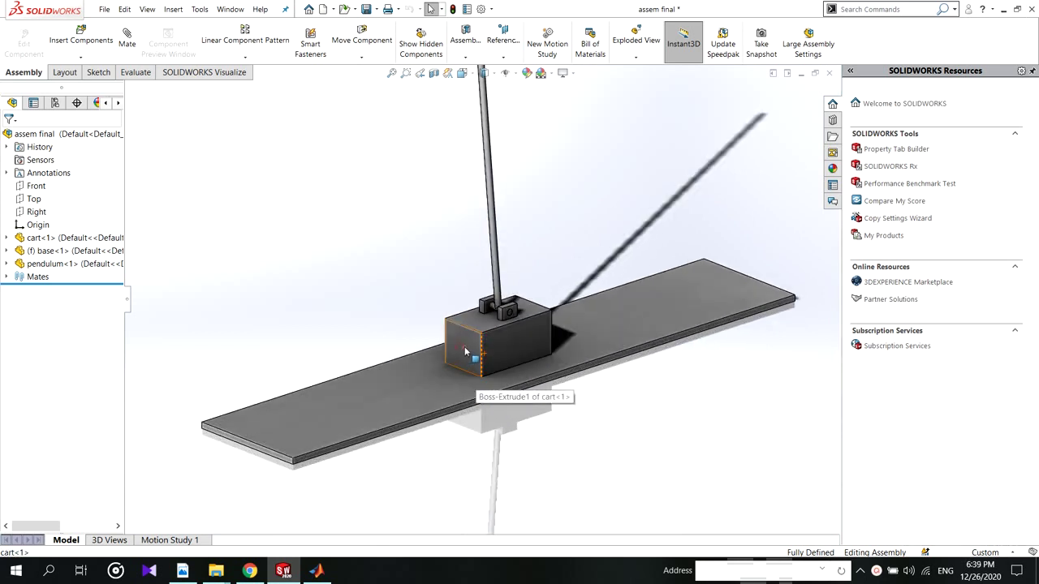
key(Escape)
click(7, 264)
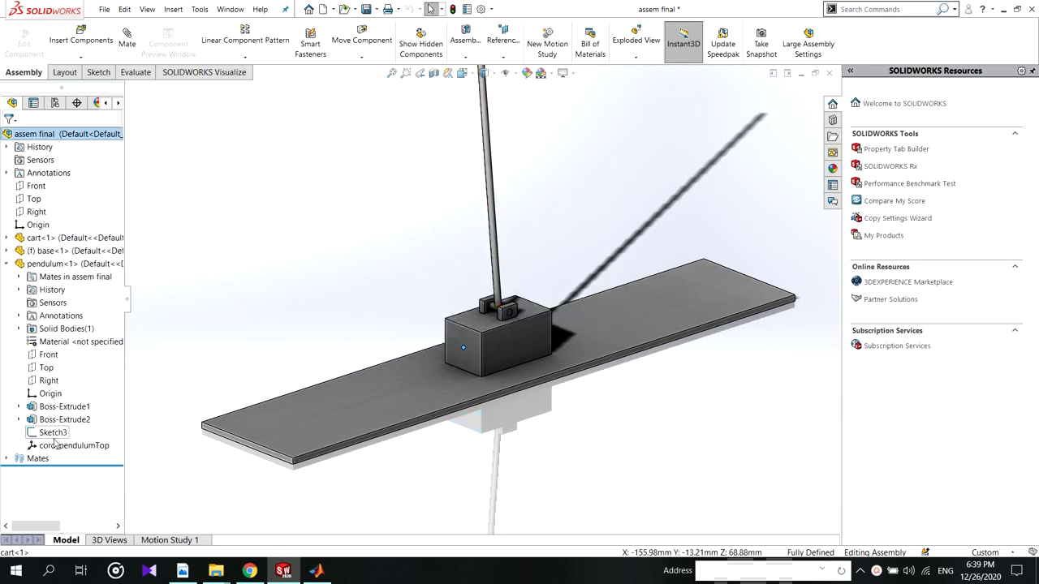
click(55, 448)
scroll(478, 397, up, 5)
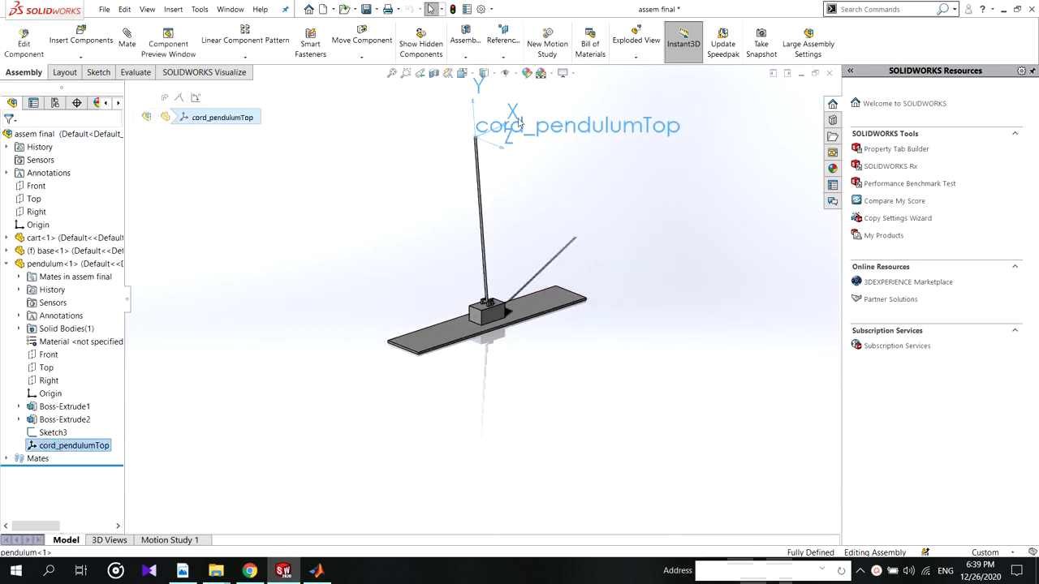
scroll(517, 122, down, 3)
click(6, 263)
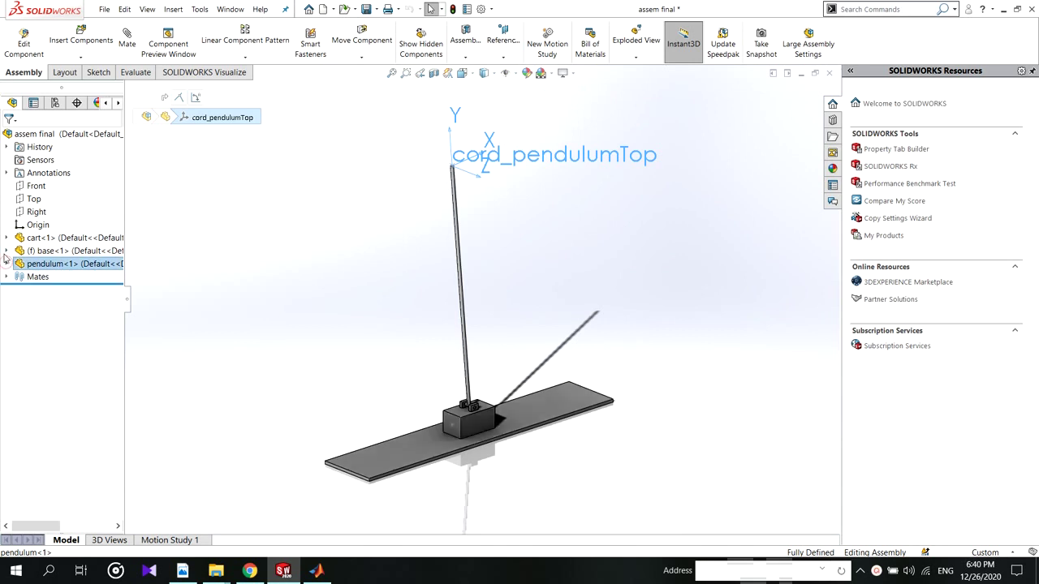
click(7, 250)
click(7, 250)
click(7, 238)
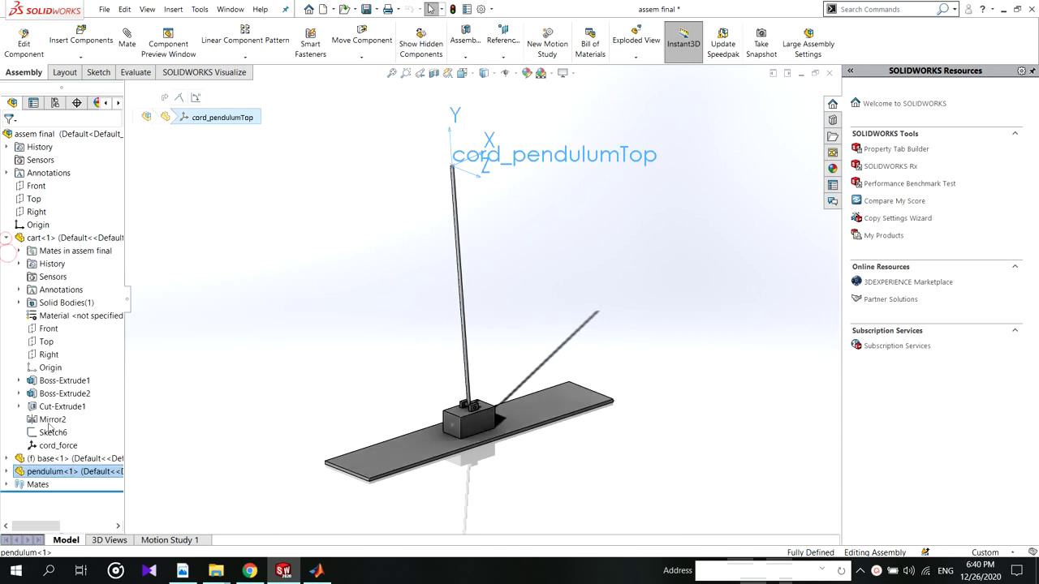
click(58, 446)
drag(486, 389, 538, 411)
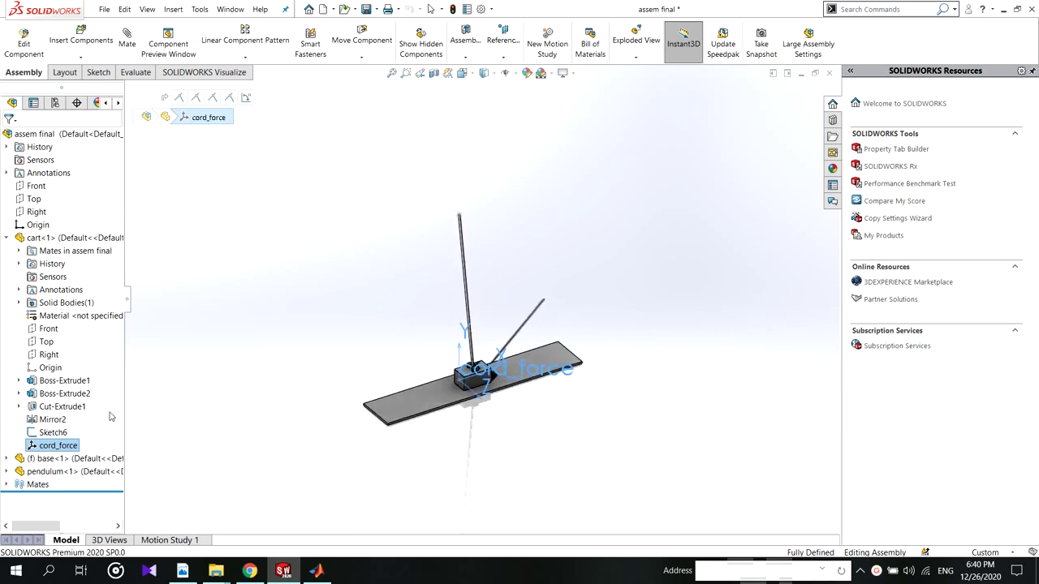
click(6, 238)
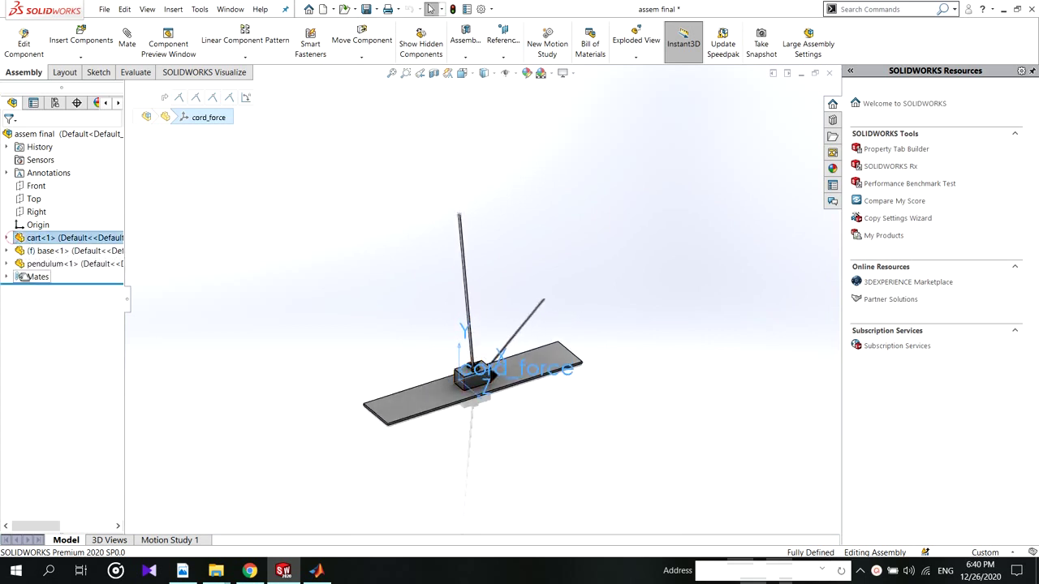
click(6, 264)
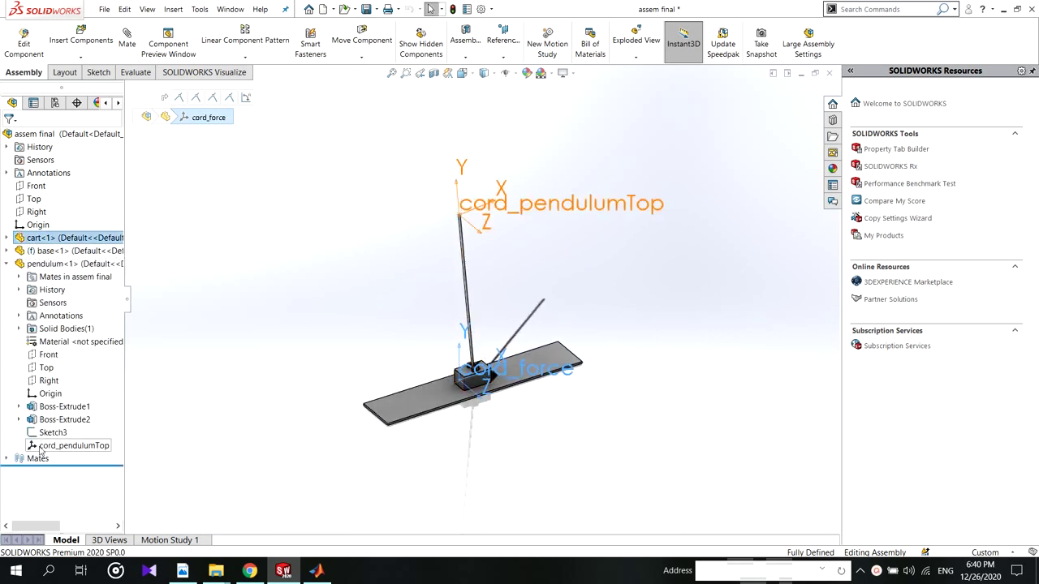